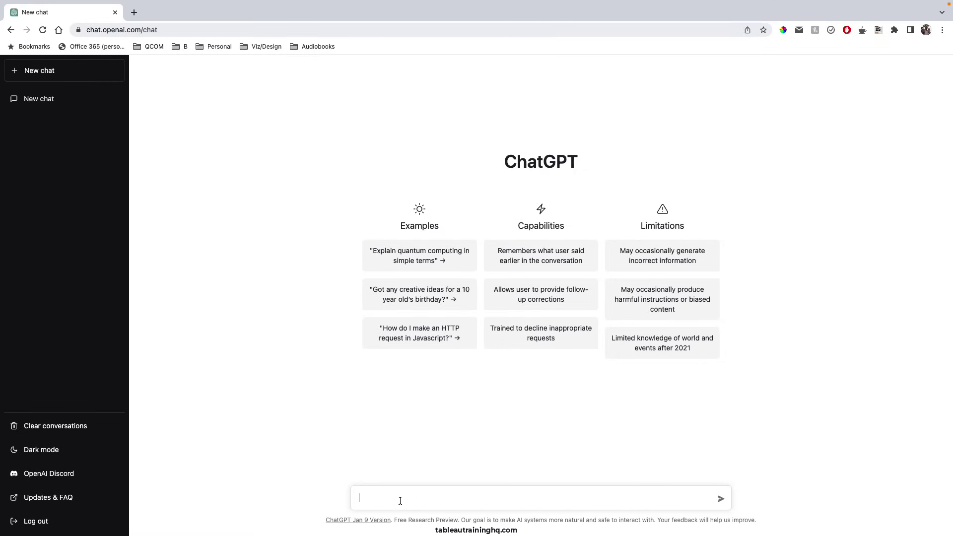
Ask ChatGPT to 'create a mock data set of customer purchases'
{"action": "left_click", "coordinate": [421, 501]}
{"action": "type", "text": "create a "}
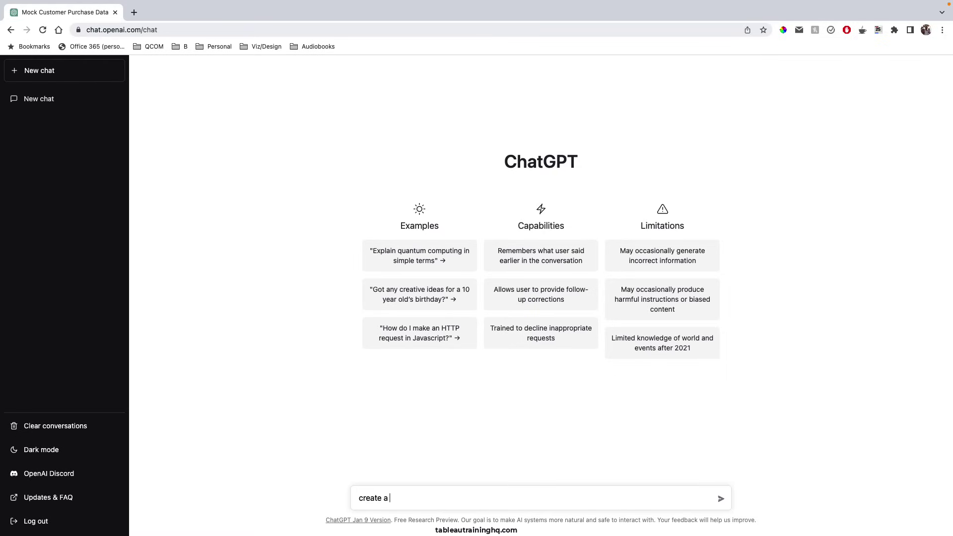
{"action": "type", "text": "mock data set of customer purch"}
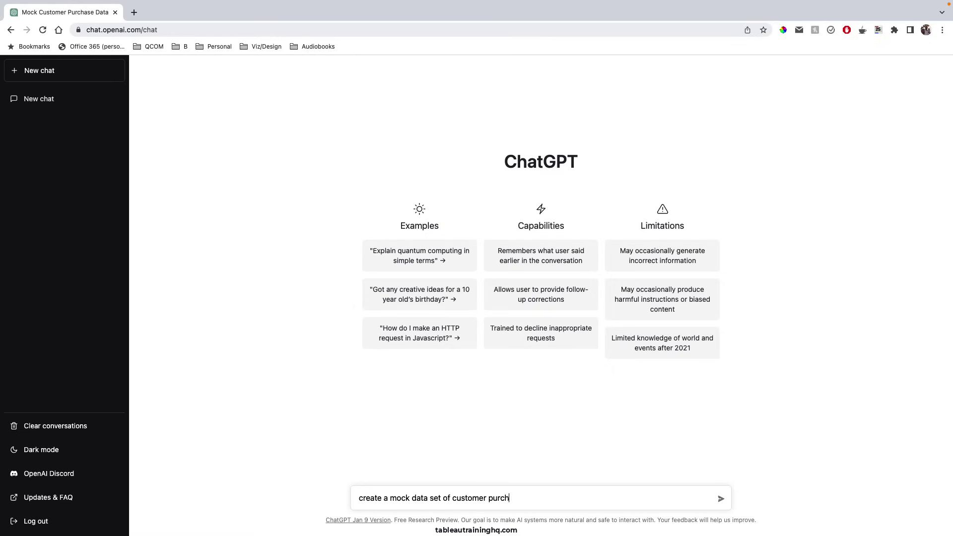
{"action": "type", "text": "asese"}
{"action": "key", "text": "Return"}
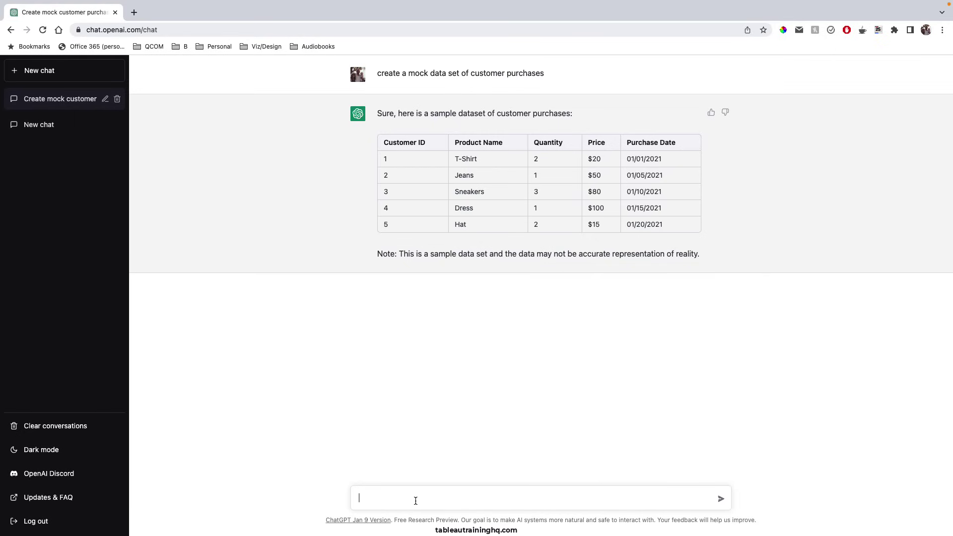
Ask ChatGPT to add a day-of-week-purchased column and output 25 rows
{"action": "type", "text": "Can you please add day of workk"}
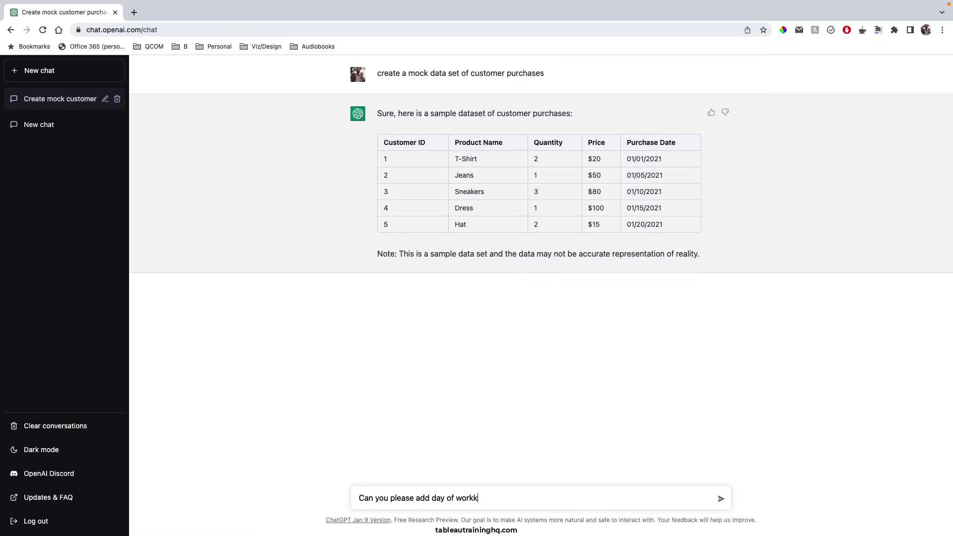
{"action": "key", "text": "BackSpace"}
{"action": "key", "text": "BackSpace"}
{"action": "key", "text": "BackSpace"}
{"action": "type", "text": "eek pl"}
{"action": "key", "text": "BackSpace"}
{"action": "type", "text": "urchased to output and "}
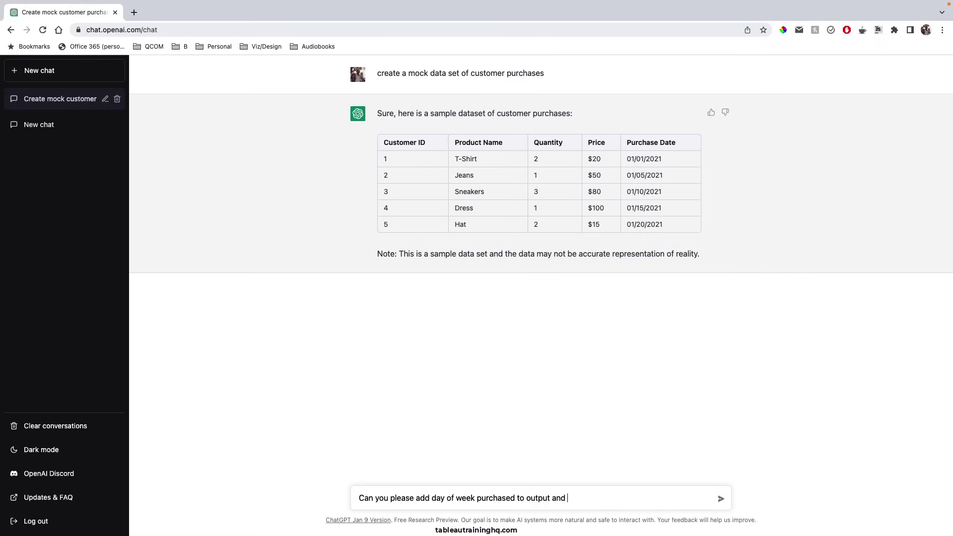
{"action": "type", "text": "output 25 rows"}
{"action": "key", "text": "Return"}
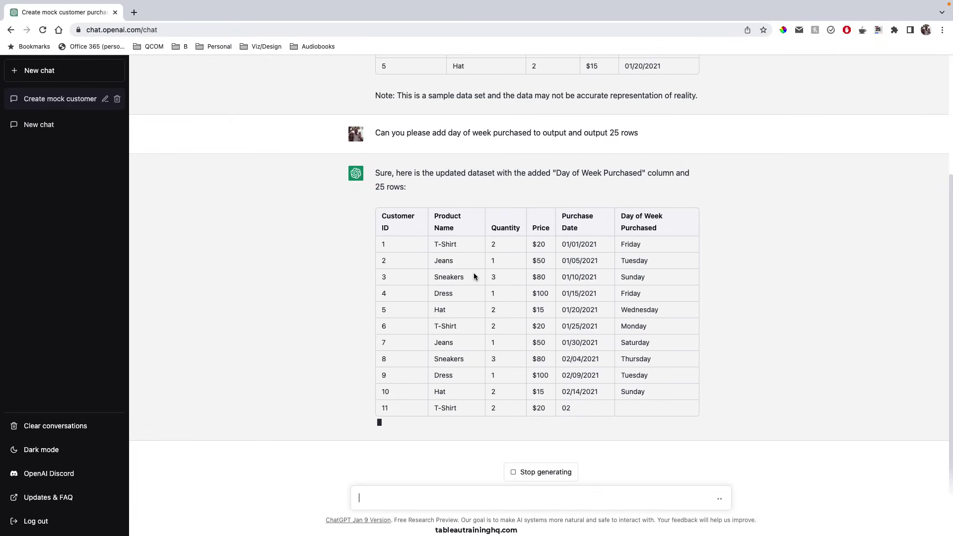
Stop the unfinished reply and ask ChatGPT to change the product type to food
{"action": "left_click", "coordinate": [541, 477]}
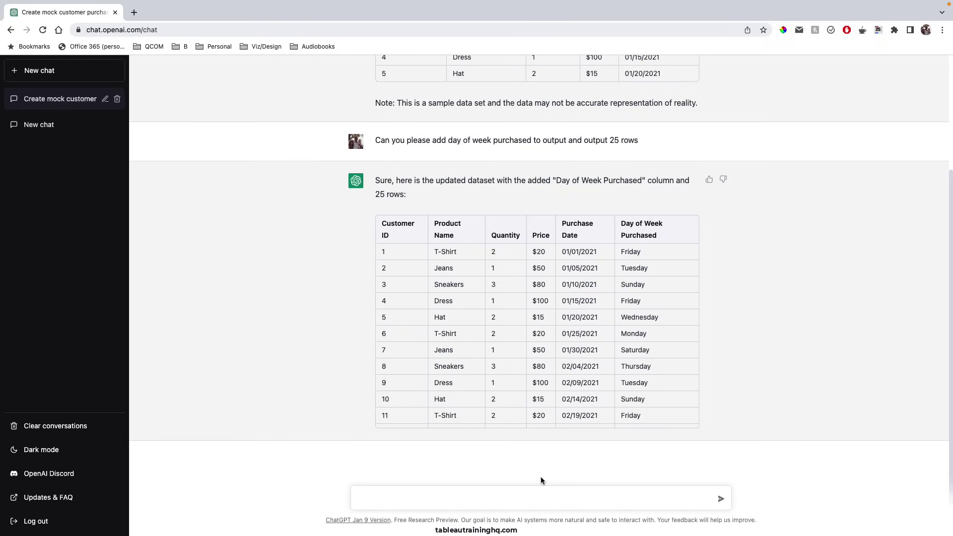
{"action": "left_click", "coordinate": [487, 496]}
{"action": "type", "text": "Please change pt"}
{"action": "key", "text": "BackSpace"}
{"action": "type", "text": "roduct type to "}
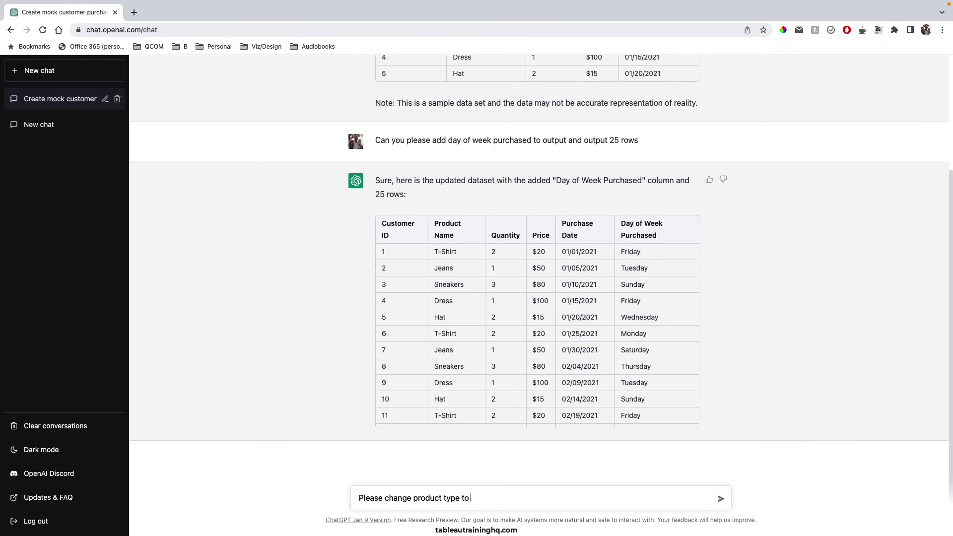
{"action": "type", "text": "food"}
{"action": "key", "text": "Return"}
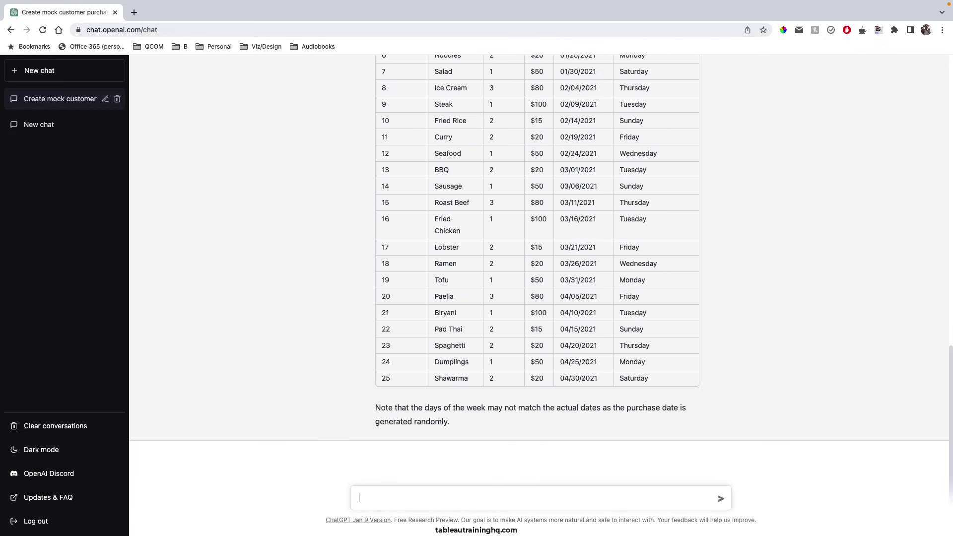
Select the whole 25-row food purchases table for copying
{"action": "scroll", "coordinate": [401, 388], "scroll_direction": "up", "scroll_amount": 5}
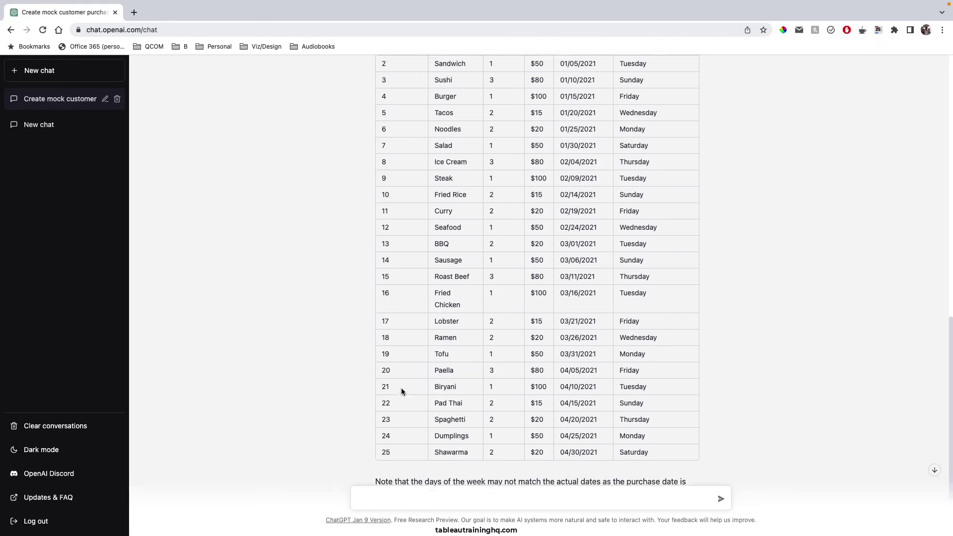
{"action": "scroll", "coordinate": [401, 388], "scroll_direction": "up", "scroll_amount": 1}
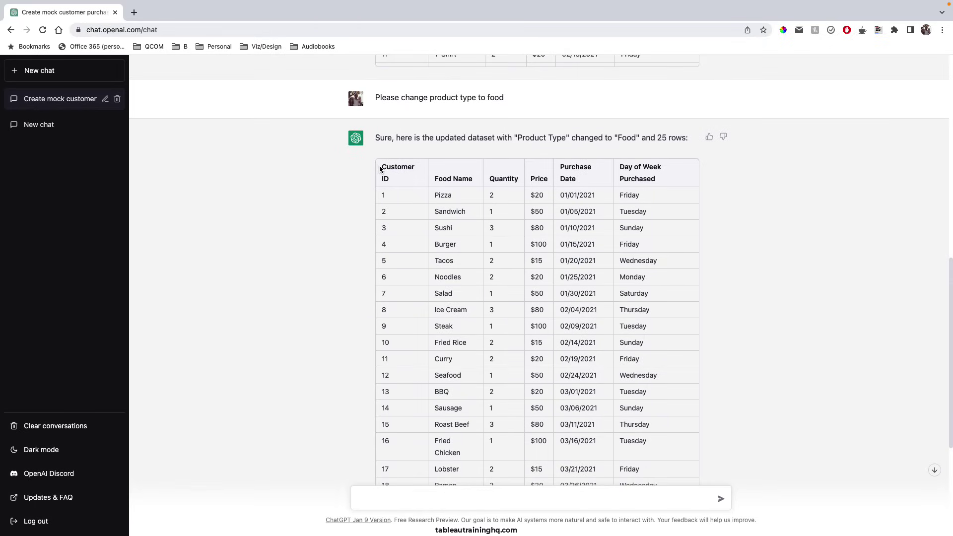
{"action": "left_click_drag", "start_coordinate": [380, 170], "coordinate": [638, 383]}
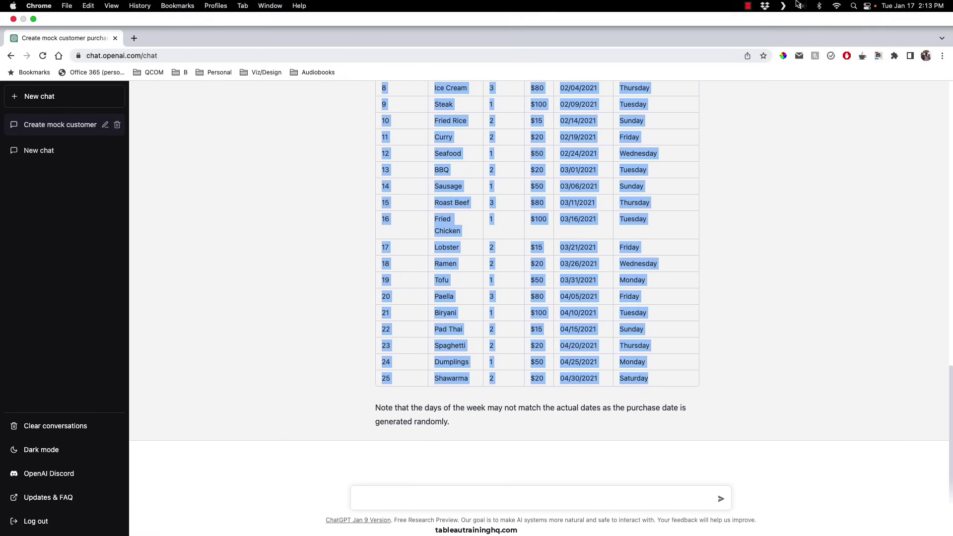
Launch Excel and paste the food purchases table into a new sheet
{"action": "left_click", "coordinate": [853, 5]}
{"action": "type", "text": "excel"}
{"action": "key", "text": "Return"}
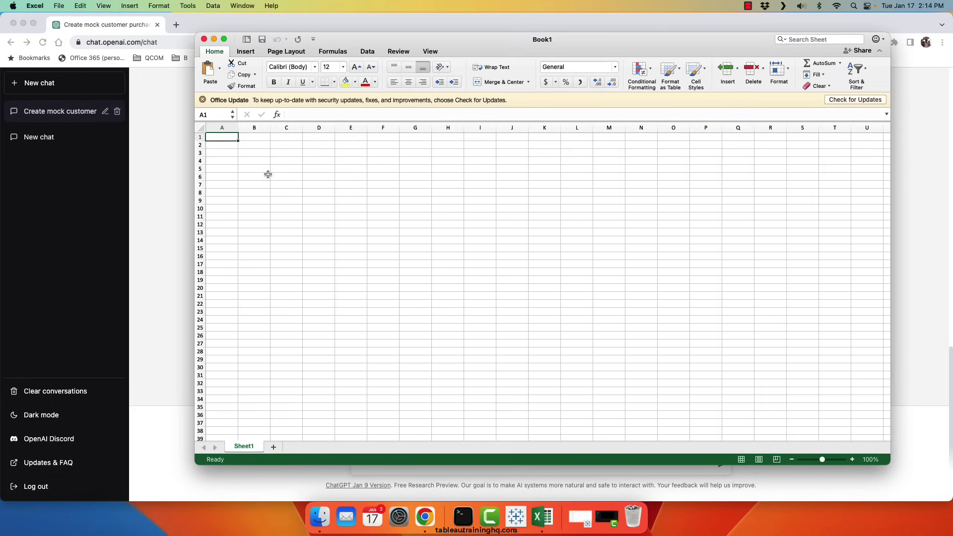
{"action": "type", "text": "Customer ID\tFood Name\tQuantity\tPrice\tPurchase Date\tDay of Week Purchased 1\tPizza\t2\t$20\t1/1/21\tFriday 2\tSandwich\t1\t$50\t1/5/21\tTuesday 3\tSushi\t3\t$80\t1/10/21\tSunday 4\tBurger\t1\t$100\t1/15/21\tFriday 5\tTacos\t2\t$15\t1/20/21\tWednesday 6\tNoodles\t2\t$20\t1/25/21\tMonday 7\tSalad\t1\t$50\t1/30/21\tSaturday 8\tIce Cream\t3\t$80\t2/4/21\tThursday 9\tSteak\t1\t$100\t2/9/21\tTuesday 10\tFried Rice\t2\t$15\t2/14/21\tSunday 11\tCurry\t2\t$20\t2/19/21\tFriday 12\tSeafood\t1\t$50\t2/24/21\tWednesday 13\tBBQ\t2\t$20\t3/1/21\tTuesday 14\tSausage\t1\t$50\t3/6/21\tSunday 15\tRoast Beef\t3\t$80\t3/11/21\tThursday 16\tFried Chicken\t1\t$100\t3/16/21\tTuesday 17\tLobster\t2\t$15\t3/21/21\tFriday 18\tRamen\t2\t$20\t3/26/21\tWednesday 19\tTofu\t1\t$50\t3/31/21\tMonday 20\tPaella\t3\t$80\t4/5/21\tFriday 21\tBiryani\t1\t$100\t4/10/21\tTuesday 22\tPad Thai\t2\t$15\t4/15/21\tSunday 23\tSpaghetti\t2\t$20\t4/20/21\tThursday 24\tDumplings\t1\t$50\t4/25/21\tMonday 25\tShawarma\t2\t$20\t4/30/21\tSaturday"}
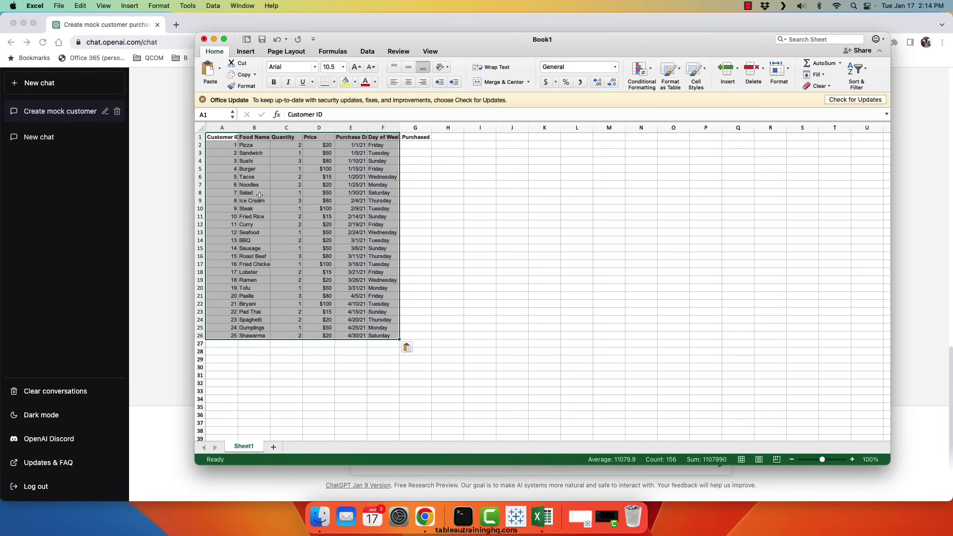
{"action": "left_click", "coordinate": [415, 383]}
Save the workbook as 'Random Food Purchases'
{"action": "key", "text": "super+s"}
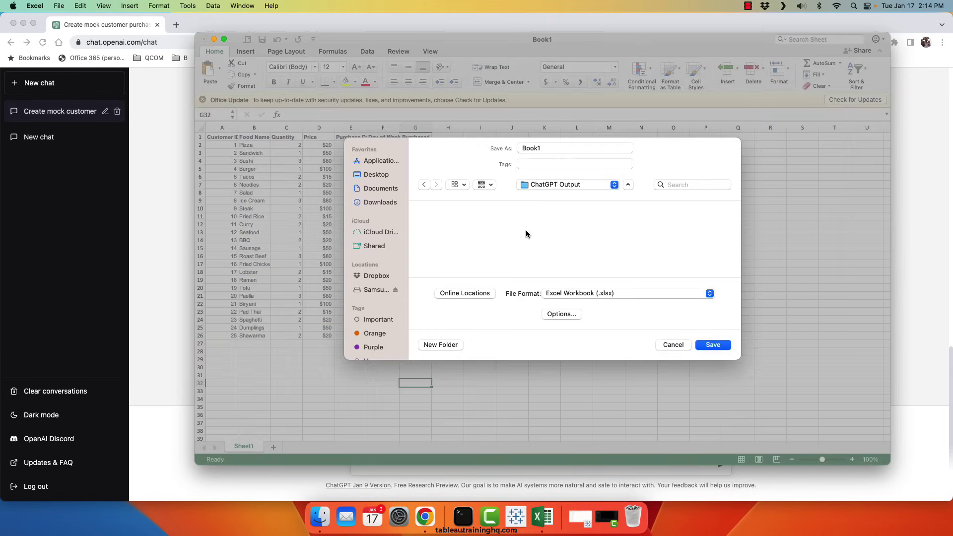
{"action": "double_click", "coordinate": [536, 149]}
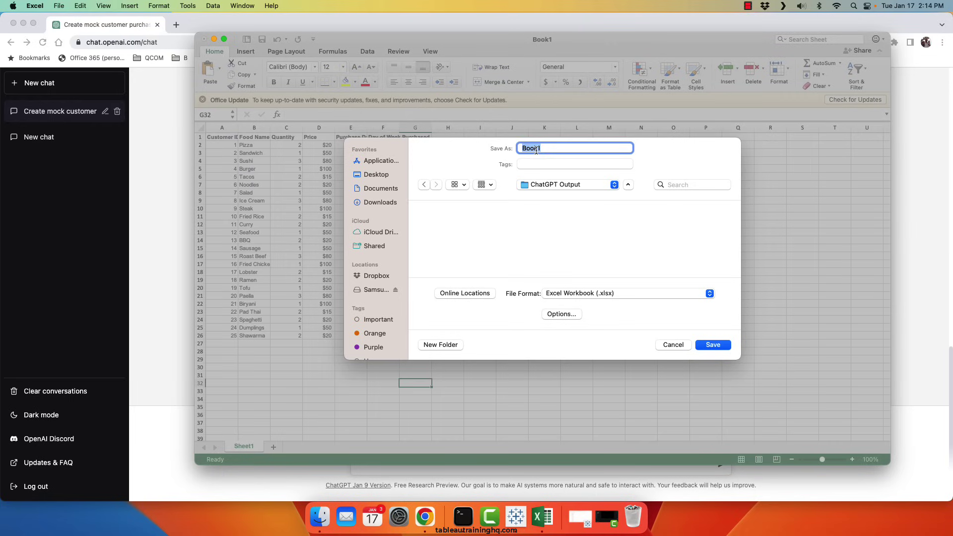
{"action": "type", "text": "Ran"}
{"action": "type", "text": "dom Food Purchases"}
{"action": "left_click", "coordinate": [713, 344]}
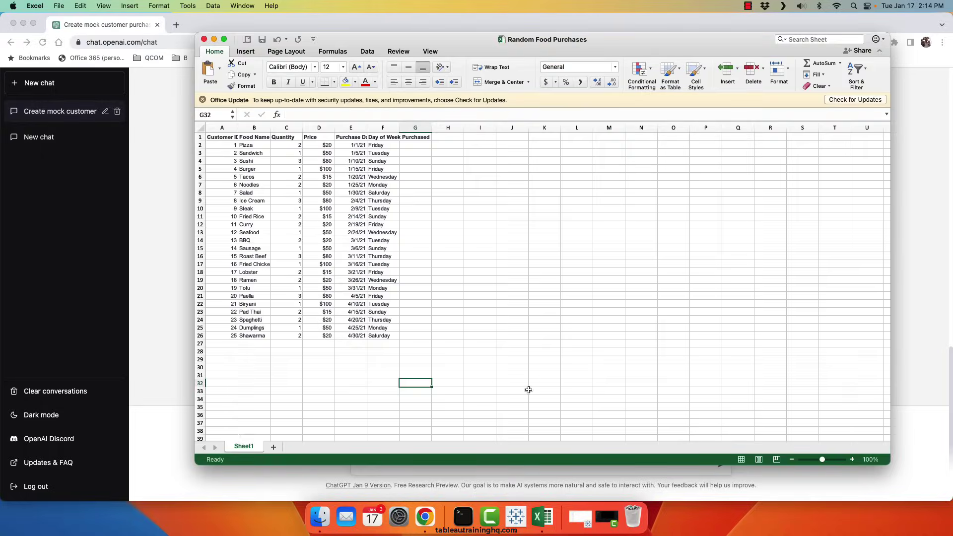
Connect Tableau to the Random Food Purchases Excel file and go to Sheet 1
{"action": "left_click", "coordinate": [517, 518]}
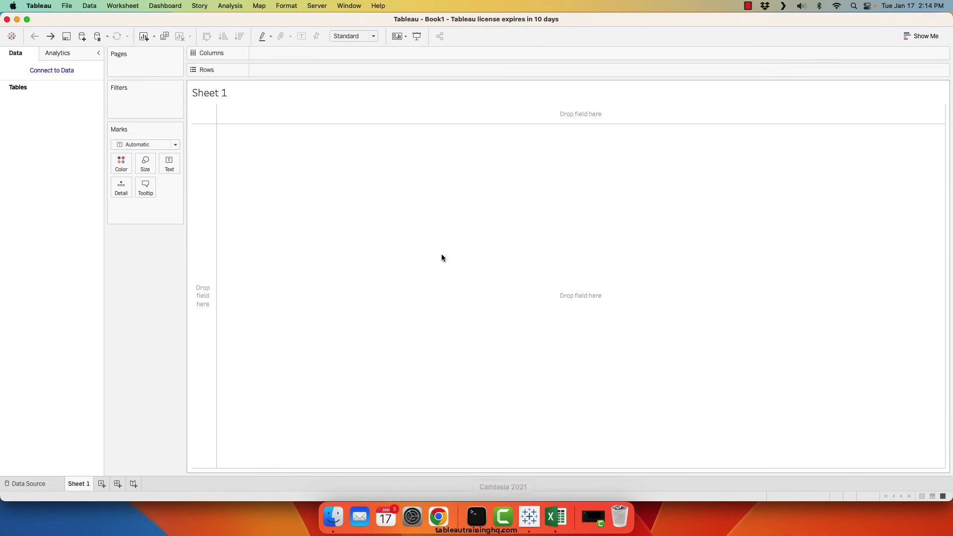
{"action": "left_click", "coordinate": [42, 73]}
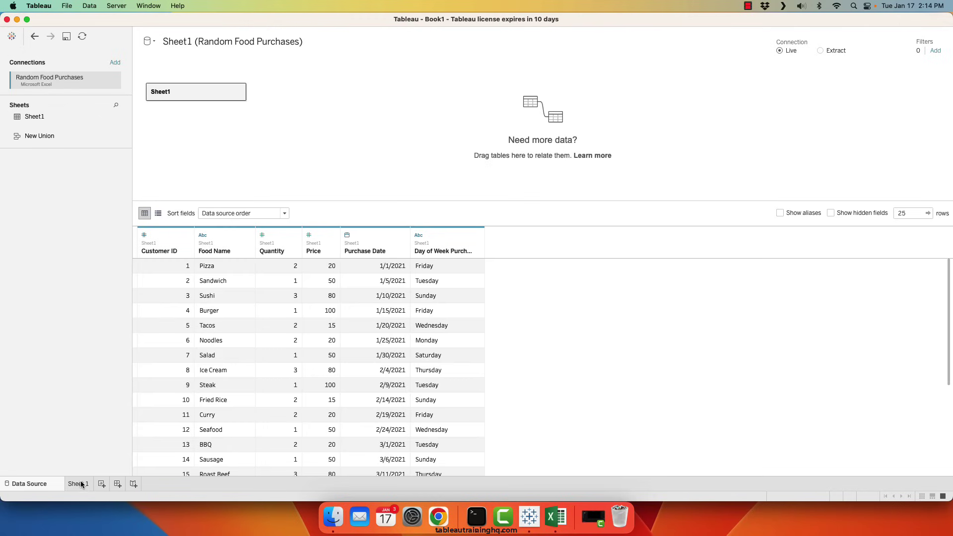
{"action": "left_click", "coordinate": [78, 484]}
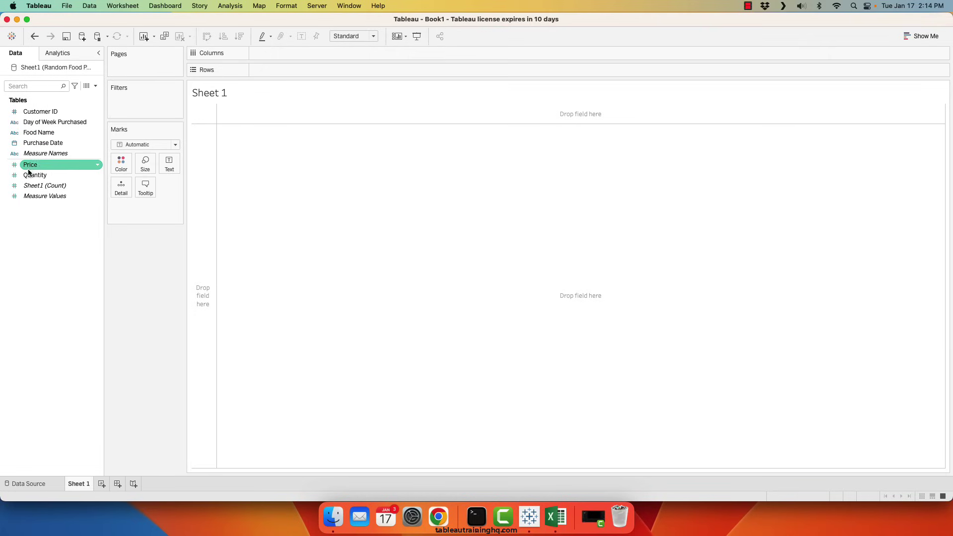
Build a descending horizontal bar chart of Quantity by Customer ID
{"action": "double_click", "coordinate": [34, 113]}
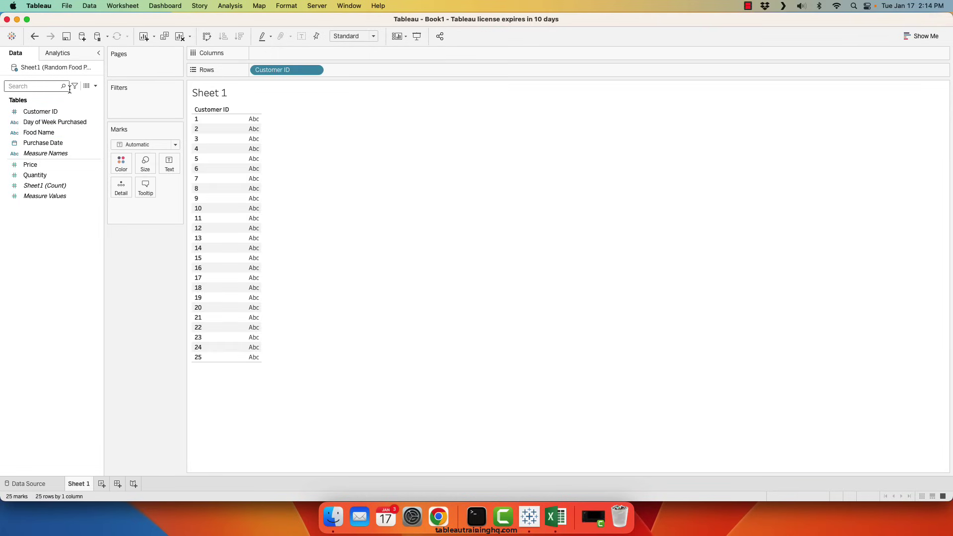
{"action": "double_click", "coordinate": [27, 180]}
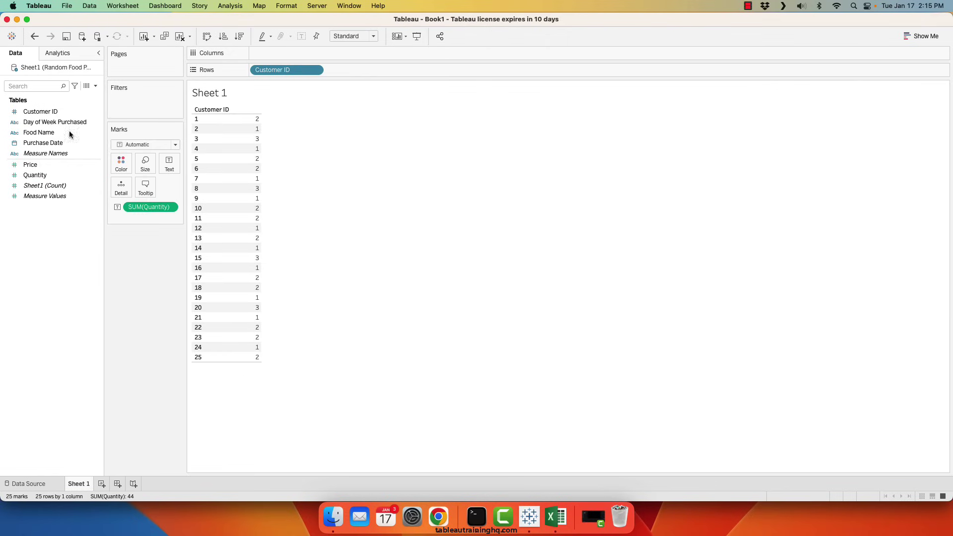
{"action": "left_click", "coordinate": [240, 36]}
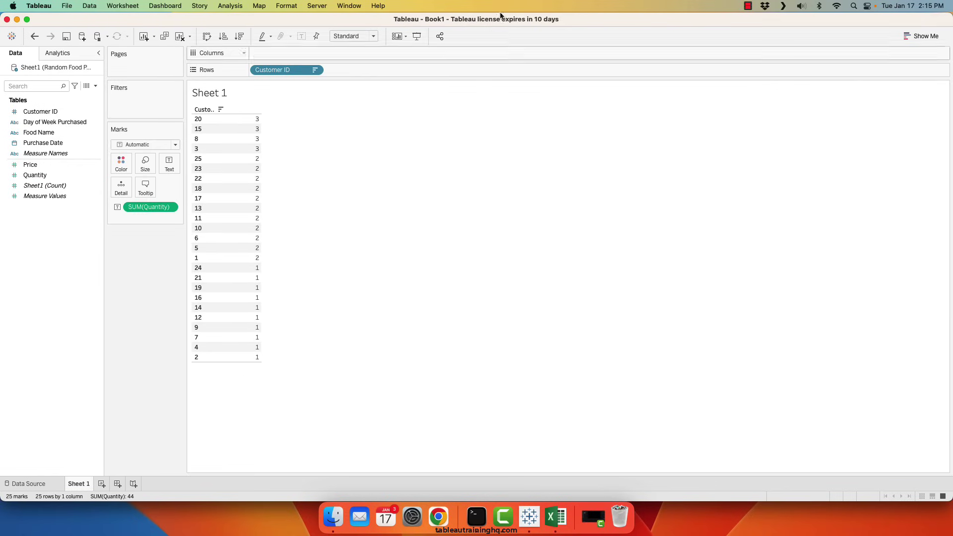
{"action": "left_click", "coordinate": [920, 36]}
{"action": "left_click", "coordinate": [871, 109]}
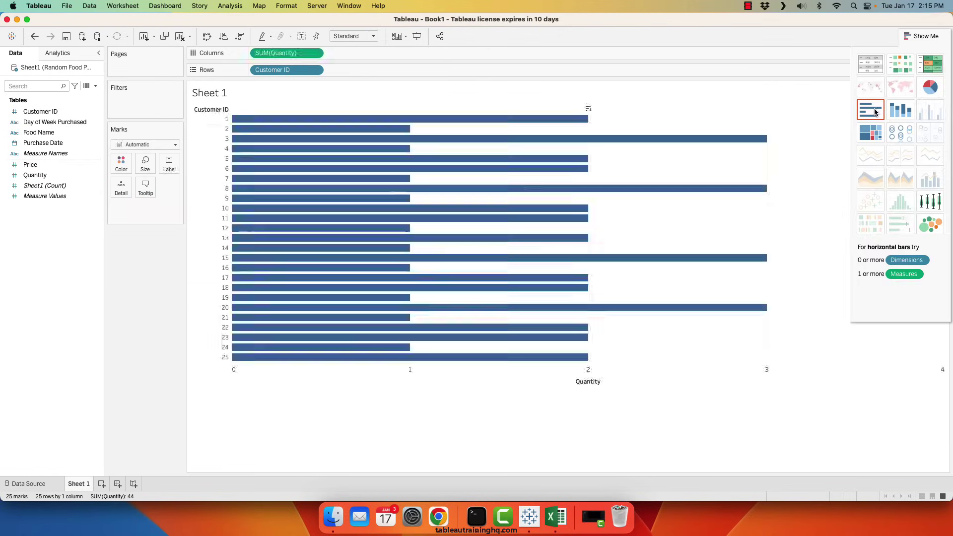
{"action": "left_click", "coordinate": [239, 36]}
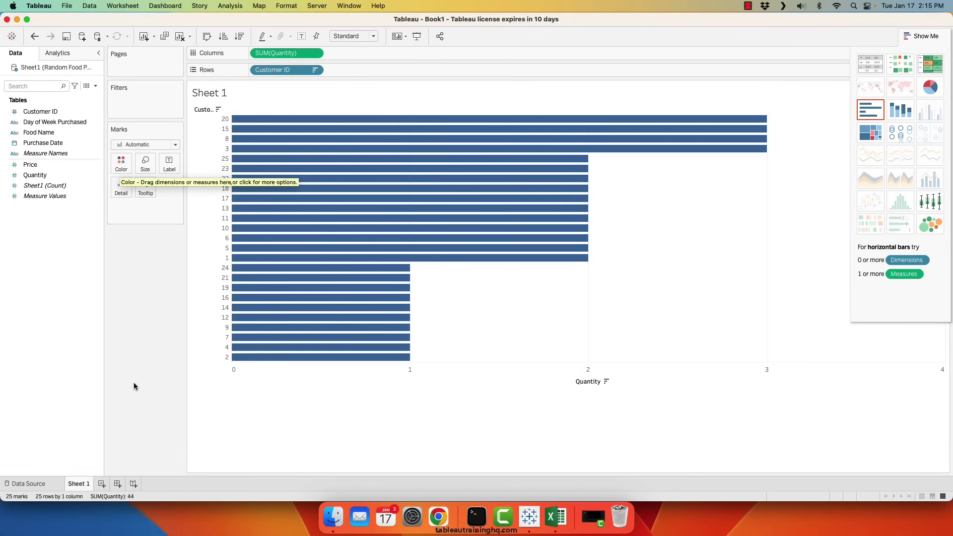
Add Food Name beside each Customer ID and start a blank Sheet 2
{"action": "left_click", "coordinate": [33, 134]}
{"action": "double_click", "coordinate": [34, 134]}
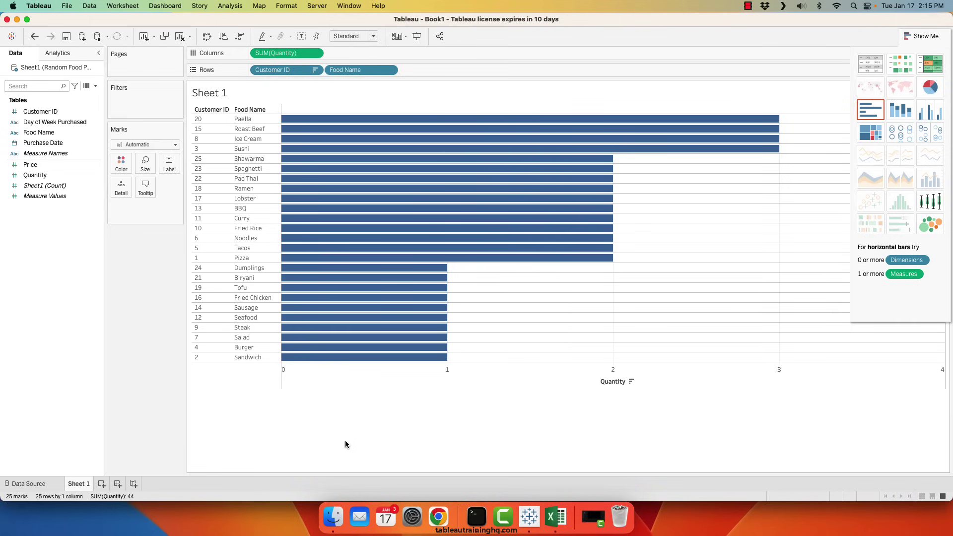
{"action": "left_click", "coordinate": [101, 483]}
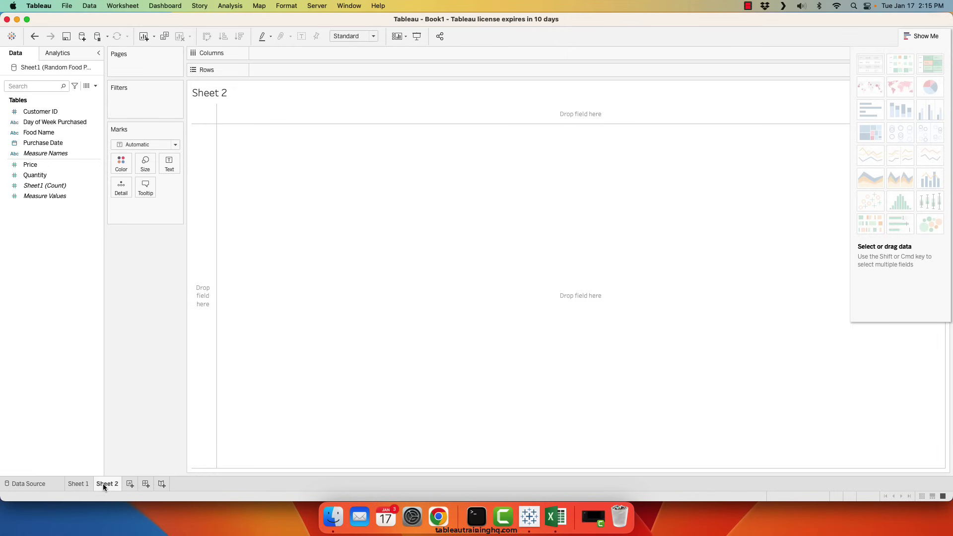
Ask ChatGPT at what age each US president was elected, stopping after Zachary Taylor
{"action": "left_click", "coordinate": [439, 520]}
{"action": "left_click", "coordinate": [355, 321]}
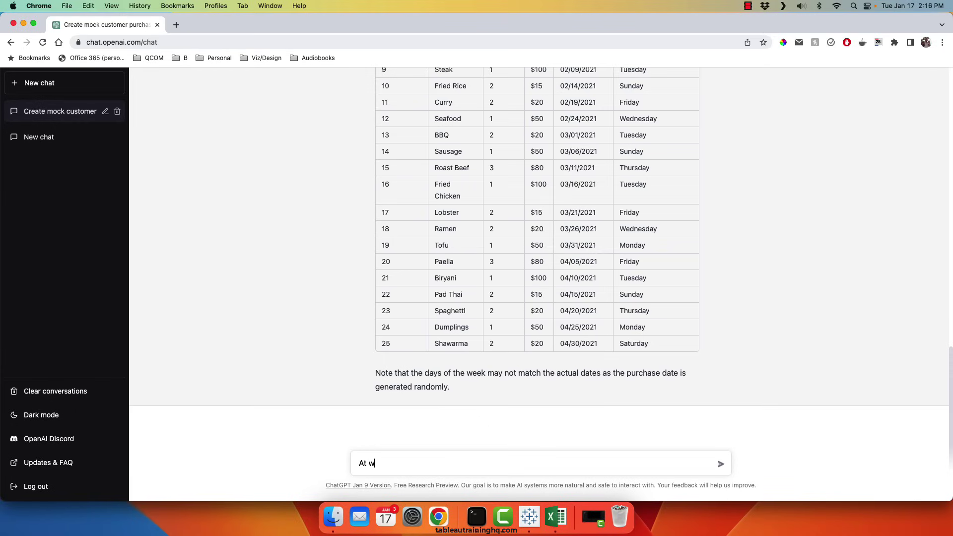
{"action": "type", "text": "hat age did each US presen"}
{"action": "type", "text": "dent get elected?"}
{"action": "key", "text": "Return"}
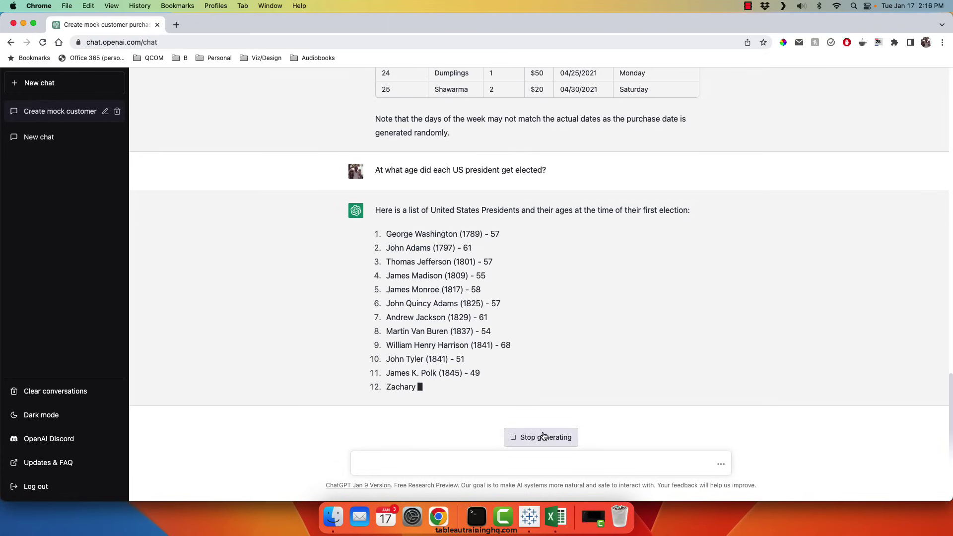
{"action": "left_click", "coordinate": [528, 437]}
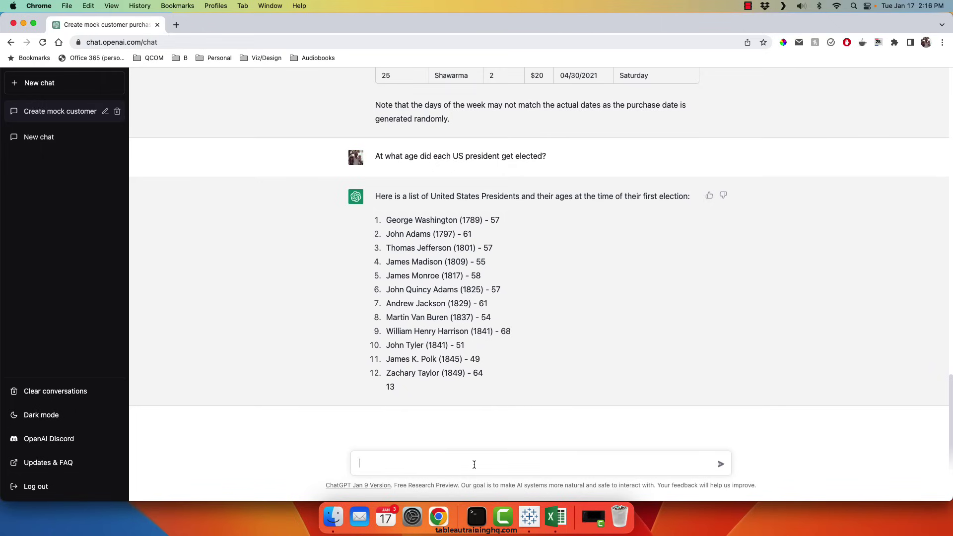
Ask ChatGPT to add each president's birth date, death date and birth location
{"action": "type", "text": "Can you please include their birth date, death date, and birth l"}
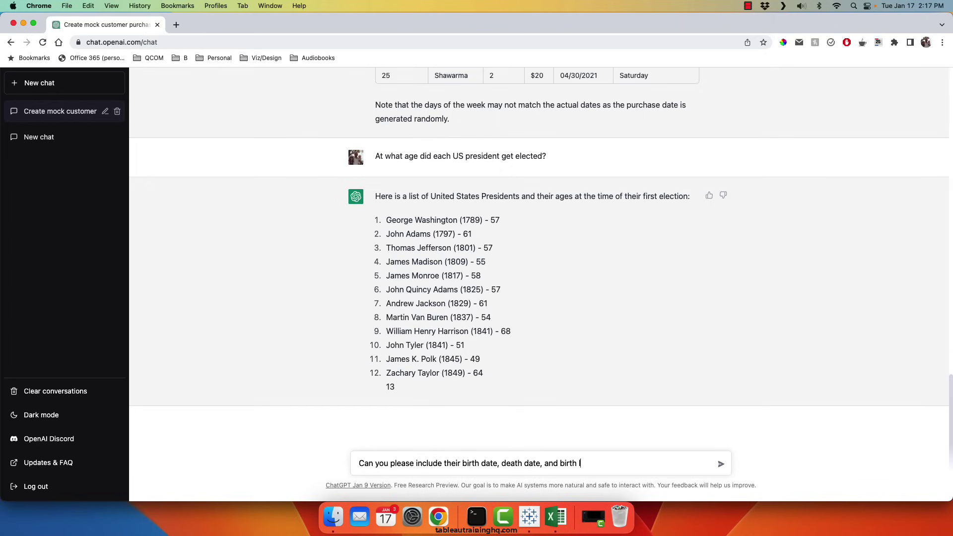
{"action": "type", "text": "ocation as well i that list"}
{"action": "key", "text": "Return"}
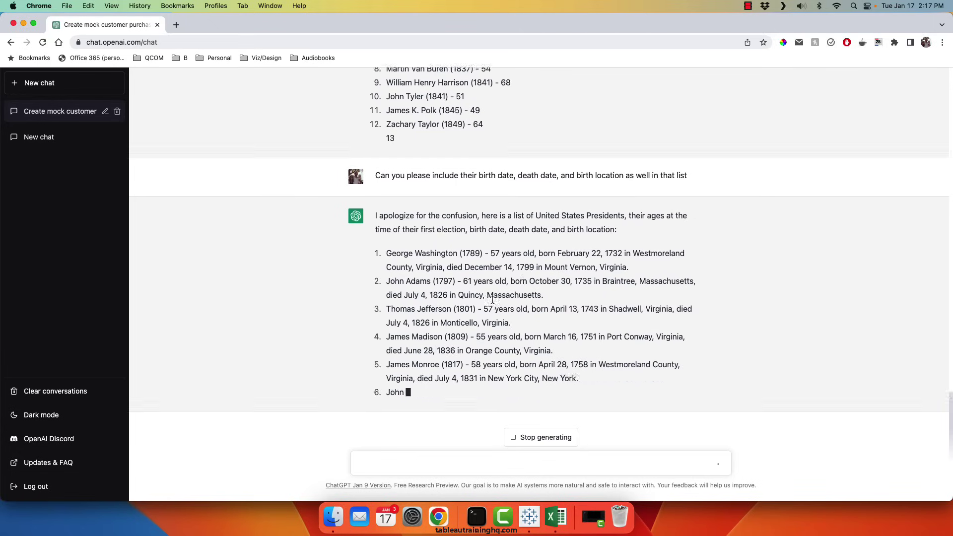
Request a presidents table: order elected, name, birth city, birth state, age elected, years served
{"action": "left_click", "coordinate": [541, 439]}
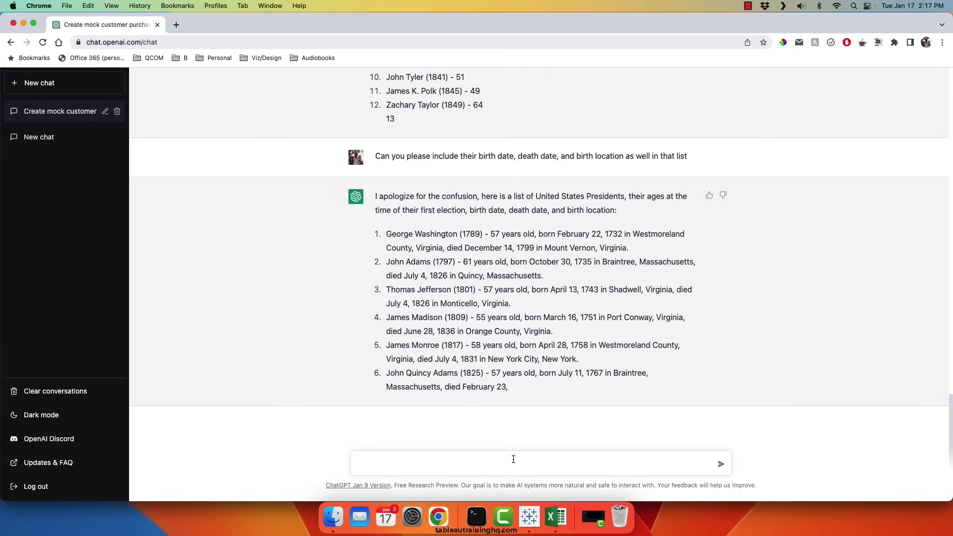
{"action": "type", "text": "Create a table of all US presidents with the following dimensions:"}
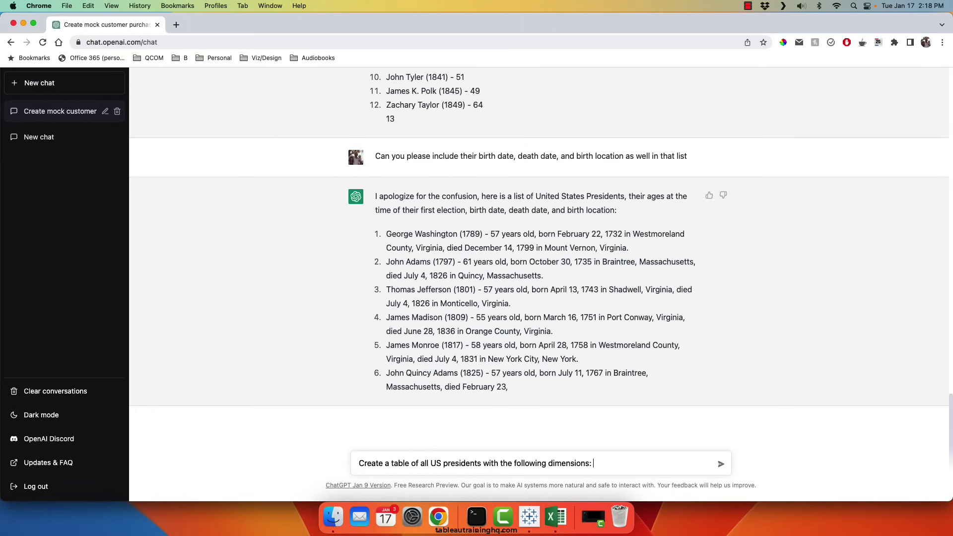
{"action": "type", "text": " order elec"}
{"action": "type", "text": "ted"}
{"action": "type", "text": ", an"}
{"action": "key", "text": "BackSpace"}
{"action": "key", "text": "BackSpace"}
{"action": "type", "text": "name, birth city, birth state"}
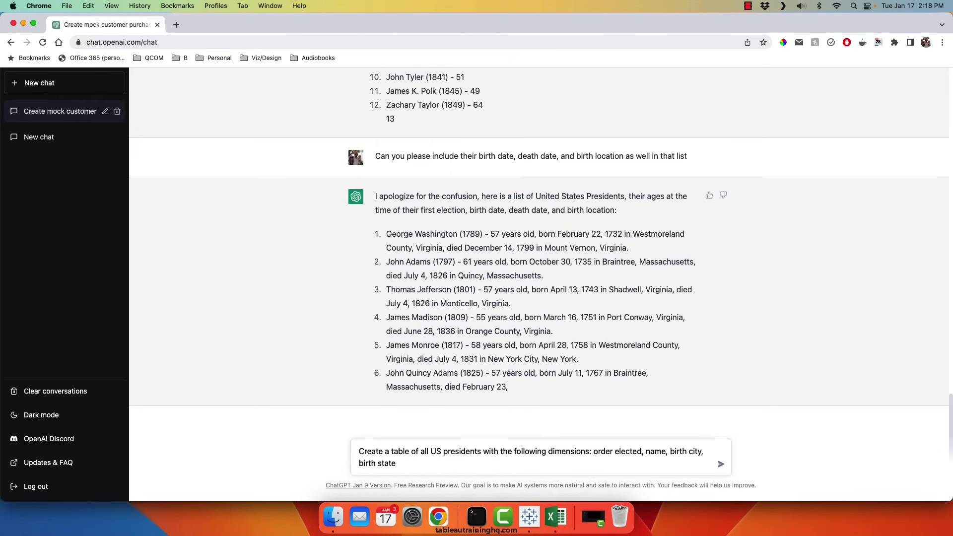
{"action": "type", "text": ", age elected, # of years served as president"}
{"action": "key", "text": "Return"}
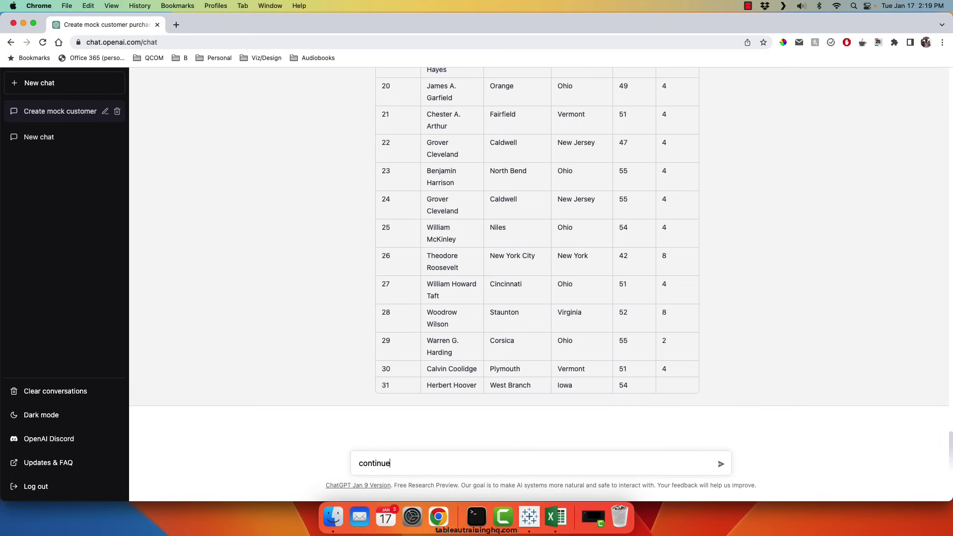
Send 'continue', then select the first table from its header down to Herbert Hoover
{"action": "key", "text": "Return"}
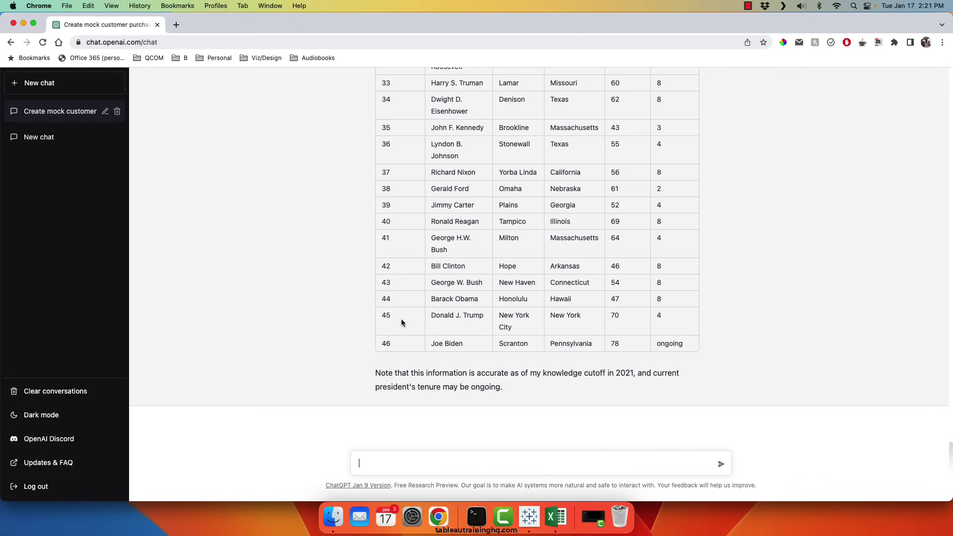
{"action": "scroll", "coordinate": [402, 323], "scroll_direction": "up", "scroll_amount": 15}
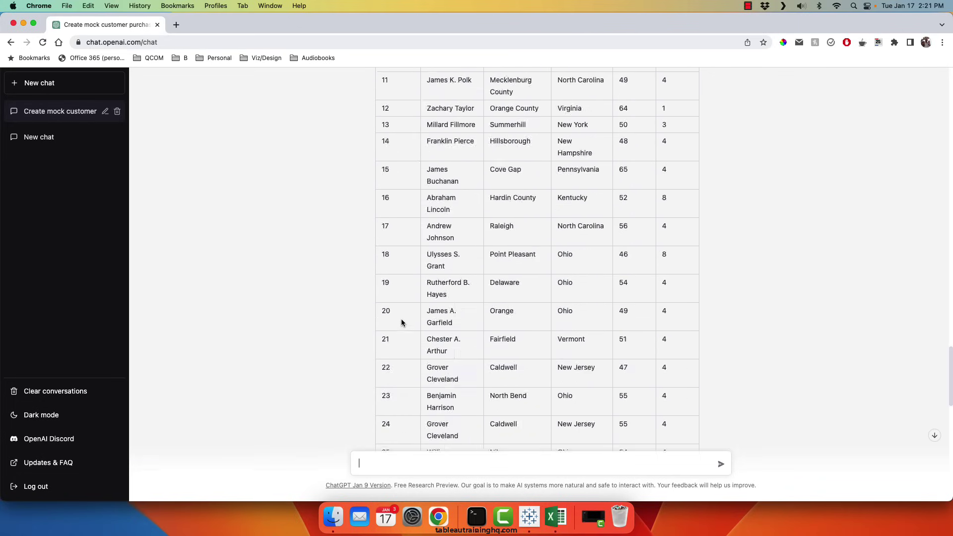
{"action": "scroll", "coordinate": [401, 323], "scroll_direction": "up", "scroll_amount": 8}
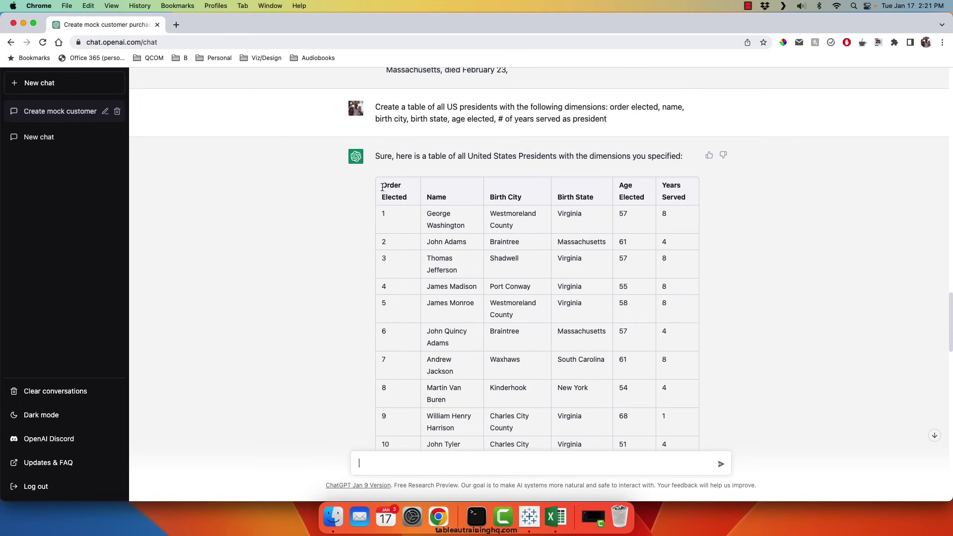
{"action": "left_click_drag", "start_coordinate": [382, 188], "coordinate": [670, 304]}
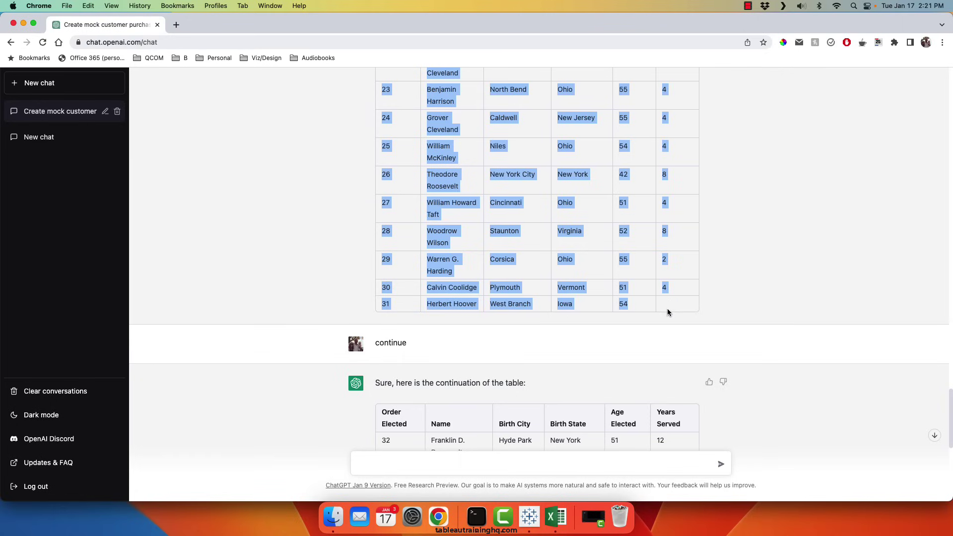
Paste the presidents table into a new workbook and delete the empty first row
{"action": "right_click", "coordinate": [555, 517]}
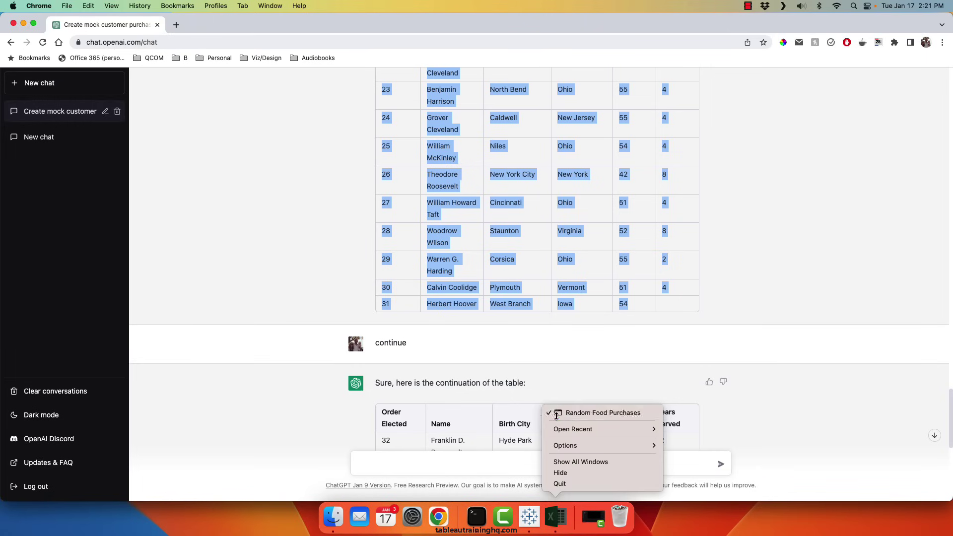
{"action": "left_click", "coordinate": [603, 413]}
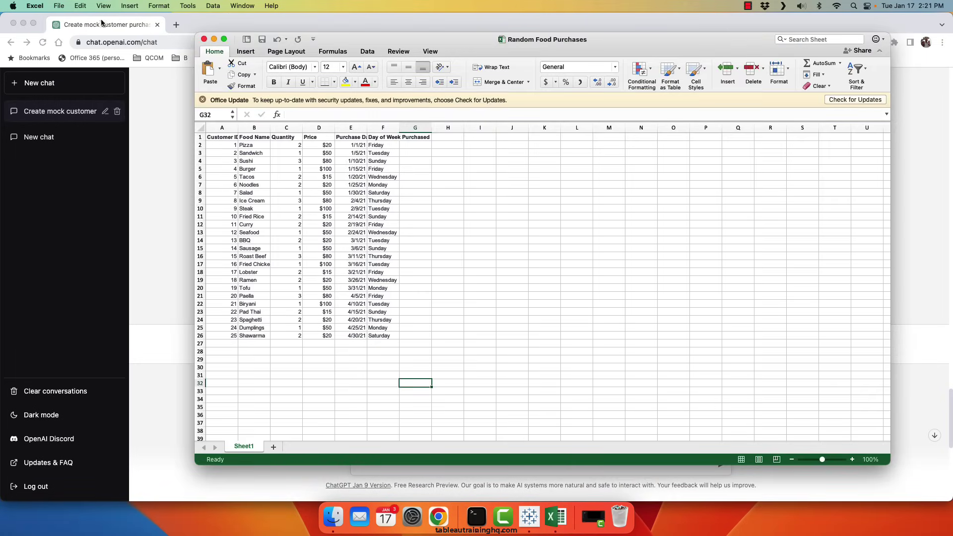
{"action": "left_click", "coordinate": [58, 5]}
{"action": "left_click", "coordinate": [69, 16]}
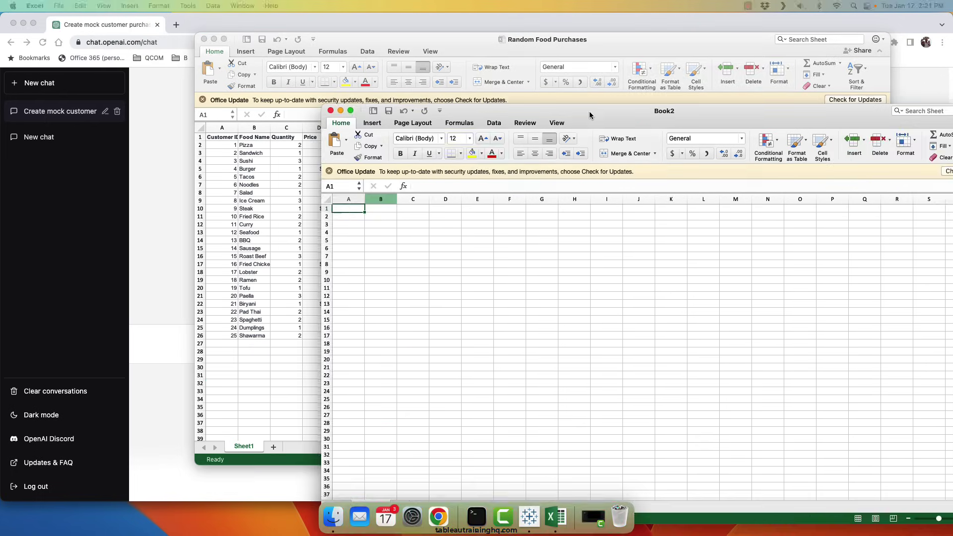
{"action": "double_click", "coordinate": [609, 114]}
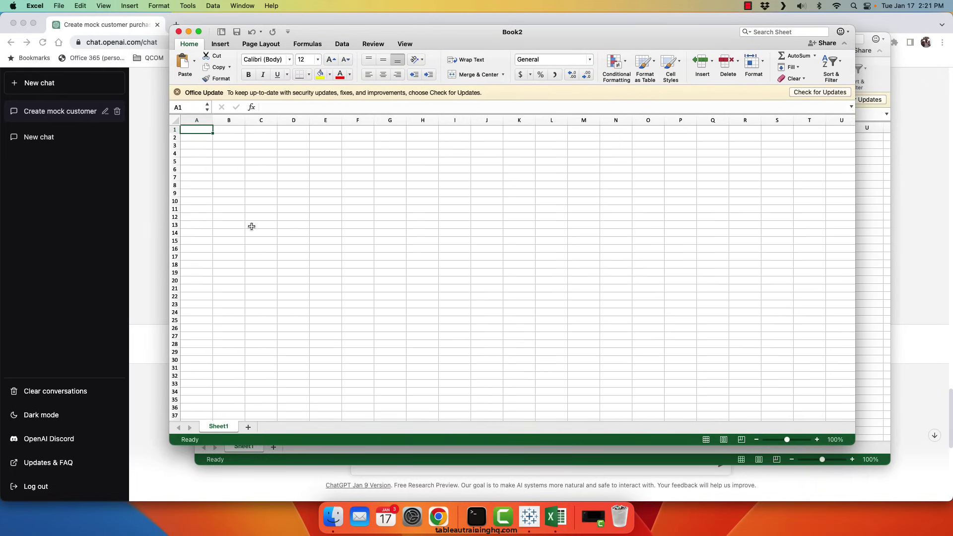
{"action": "key", "text": "super+v"}
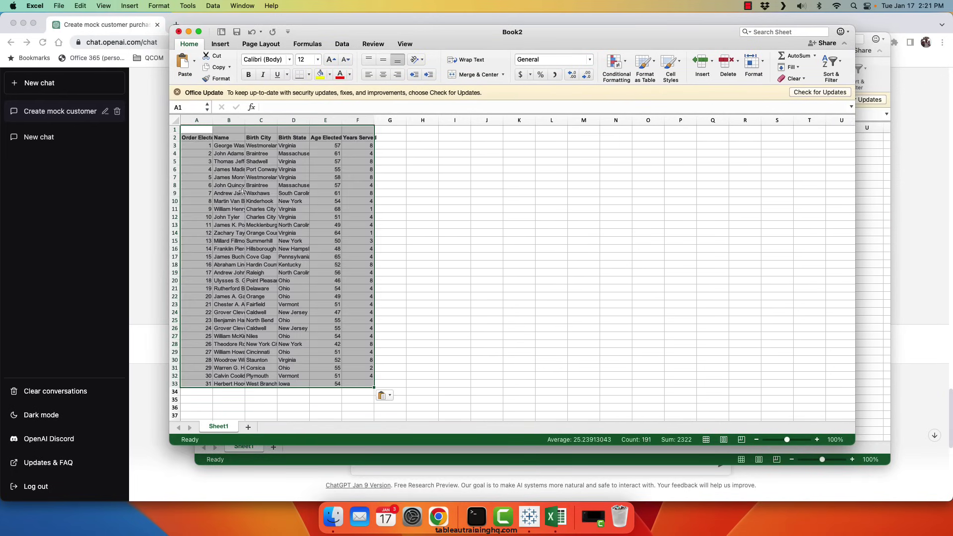
{"action": "left_click", "coordinate": [202, 140]}
{"action": "left_click", "coordinate": [175, 129]}
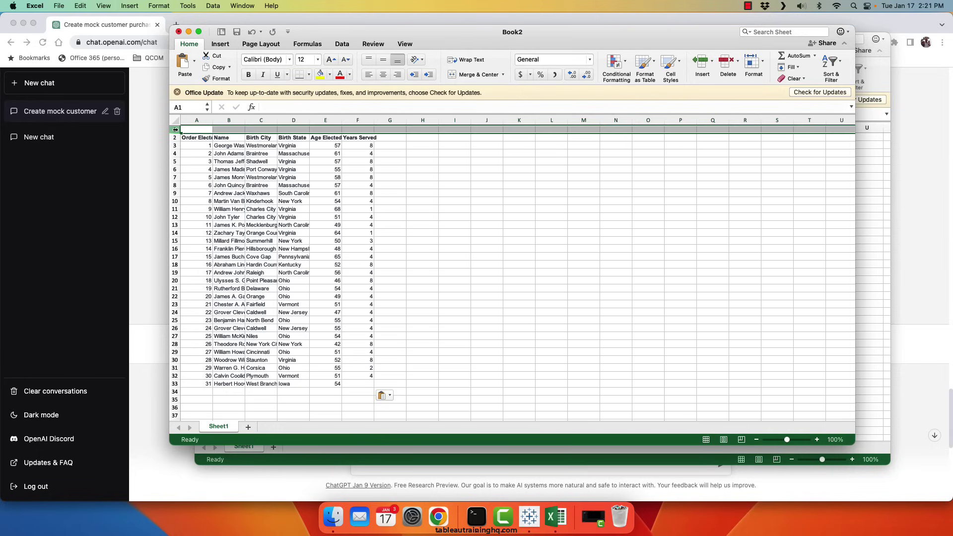
{"action": "right_click", "coordinate": [176, 129]}
{"action": "left_click", "coordinate": [189, 196]}
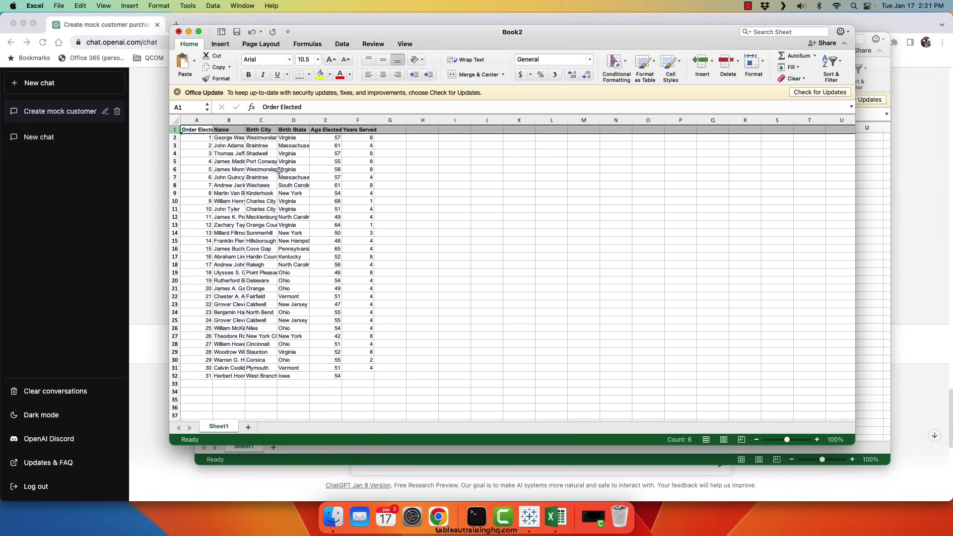
Copy the continuation rows from ChatGPT and paste presidents 32–46 starting at cell A33
{"action": "left_click", "coordinate": [909, 248]}
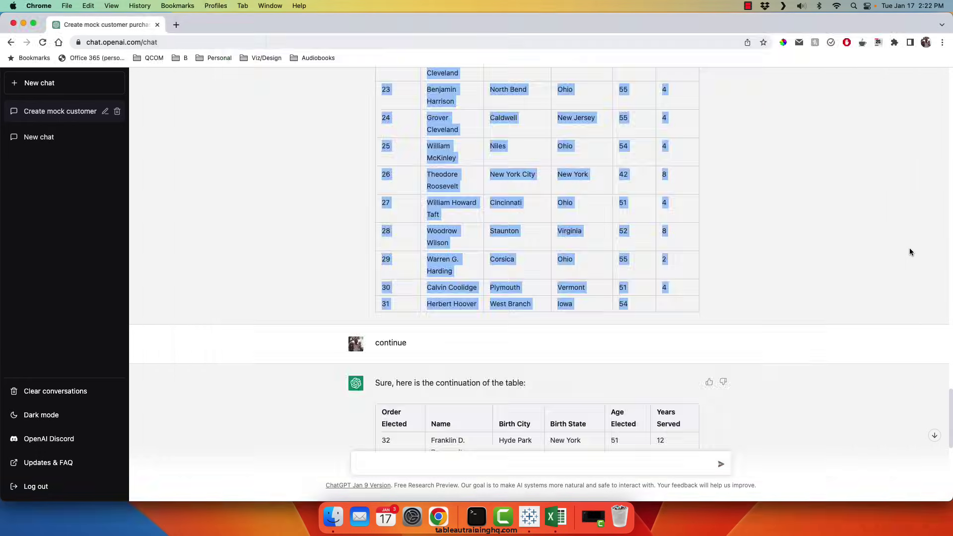
{"action": "scroll", "coordinate": [689, 350], "scroll_direction": "down", "scroll_amount": 10}
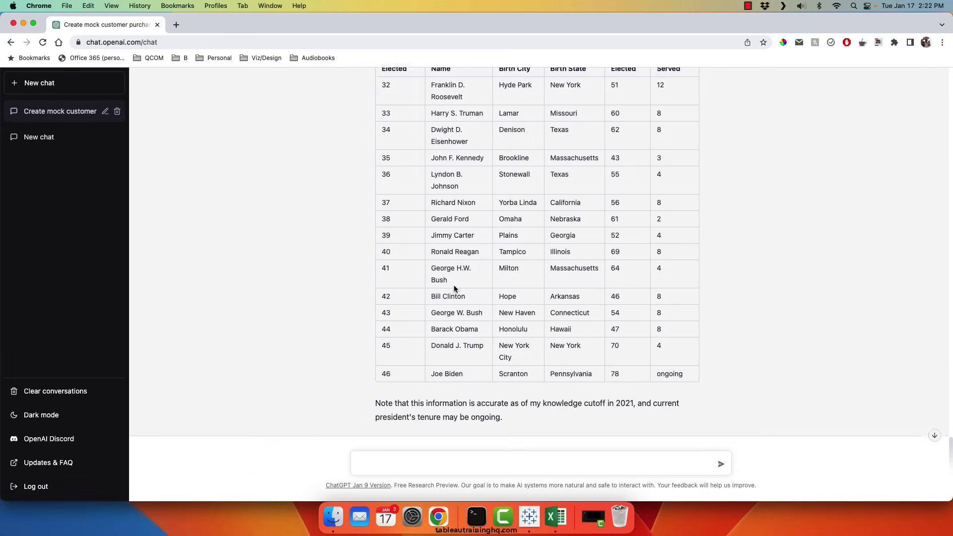
{"action": "scroll", "coordinate": [375, 134], "scroll_direction": "up", "scroll_amount": 3}
{"action": "left_click_drag", "start_coordinate": [385, 148], "coordinate": [689, 436]}
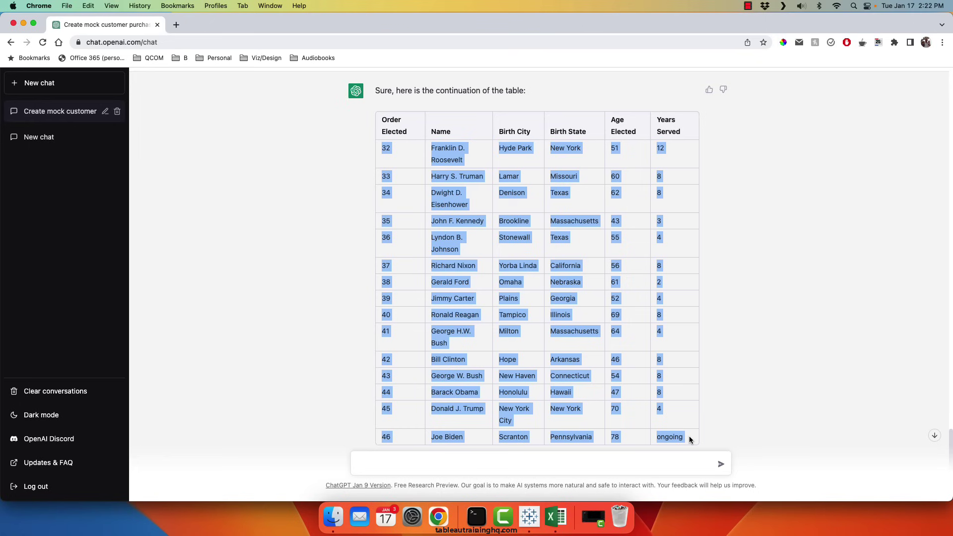
{"action": "left_click", "coordinate": [555, 517]}
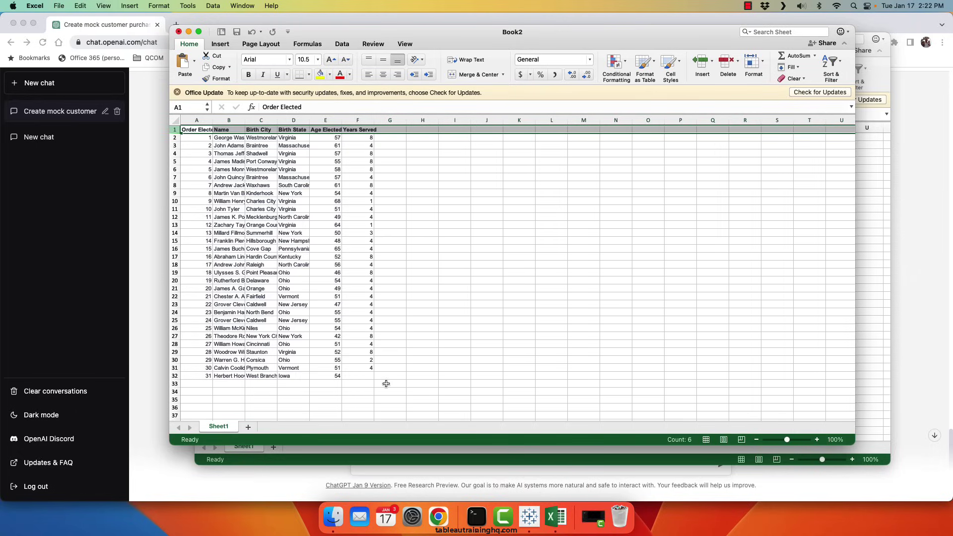
{"action": "left_click", "coordinate": [201, 387]}
{"action": "key", "text": "super+v"}
{"action": "key", "text": "Up"}
{"action": "key", "text": "super+c"}
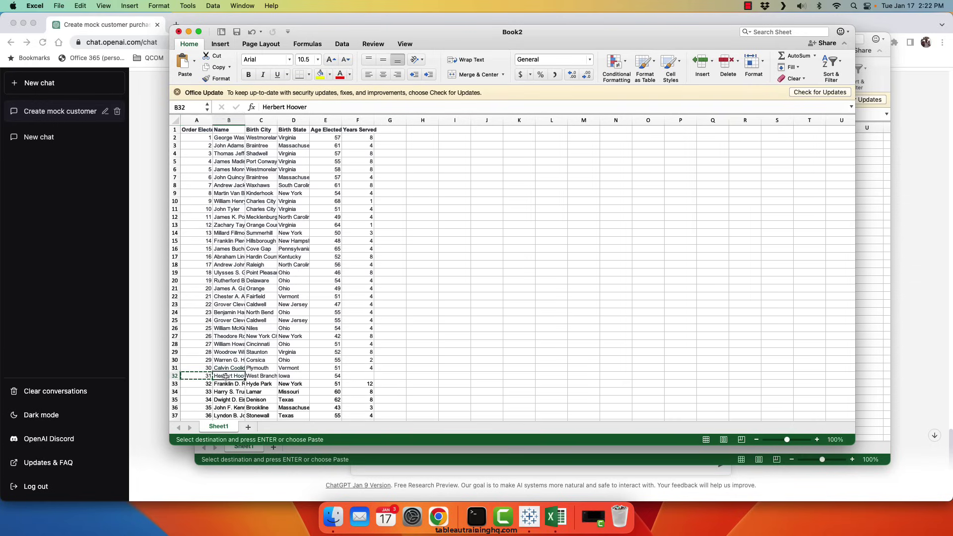
Ask ChatGPT how many years Herbert Hoover served as president
{"action": "left_click", "coordinate": [210, 456]}
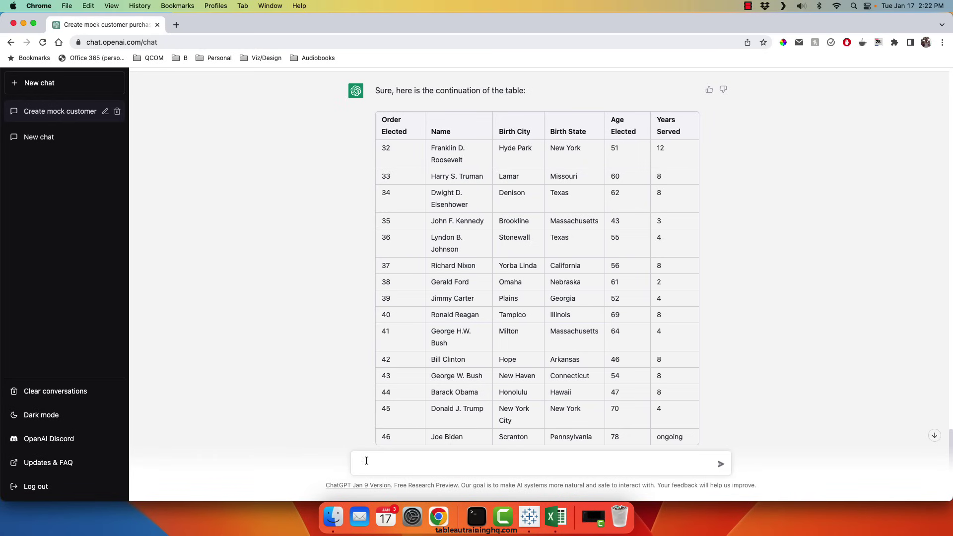
{"action": "type", "text": "how many years did Herbert Hoover"}
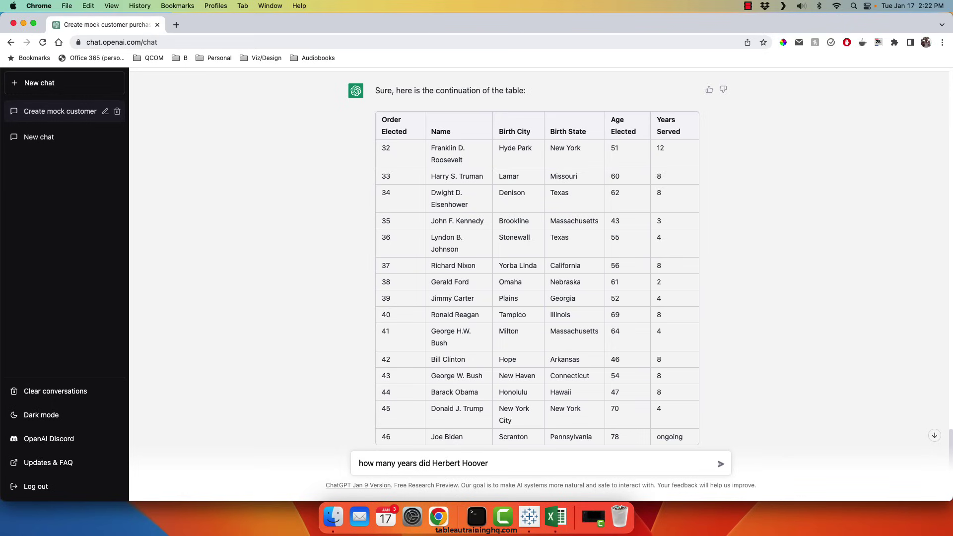
{"action": "type", "text": " serve as president"}
{"action": "key", "text": "Return"}
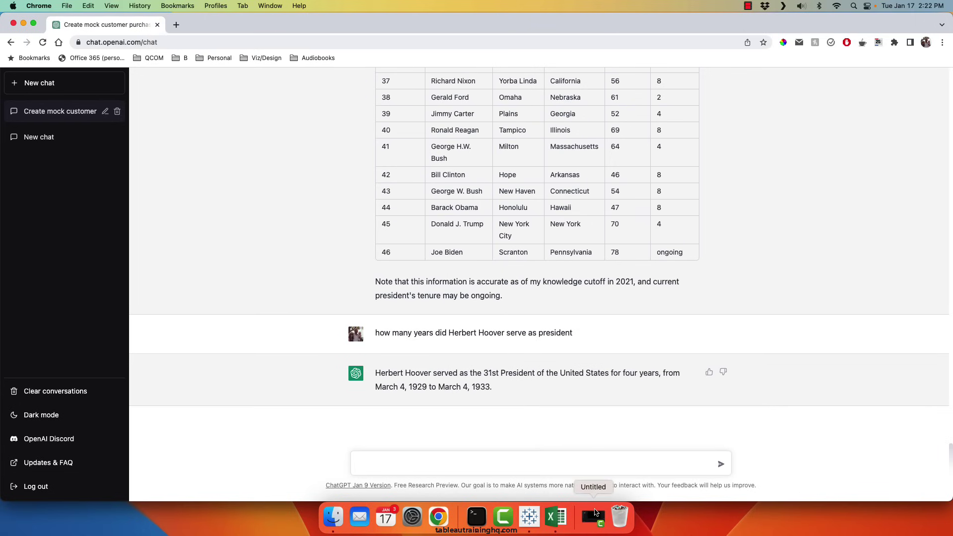
Enter 4 as Herbert Hoover's years served in cell F32 of the presidents workbook
{"action": "left_click", "coordinate": [555, 527]}
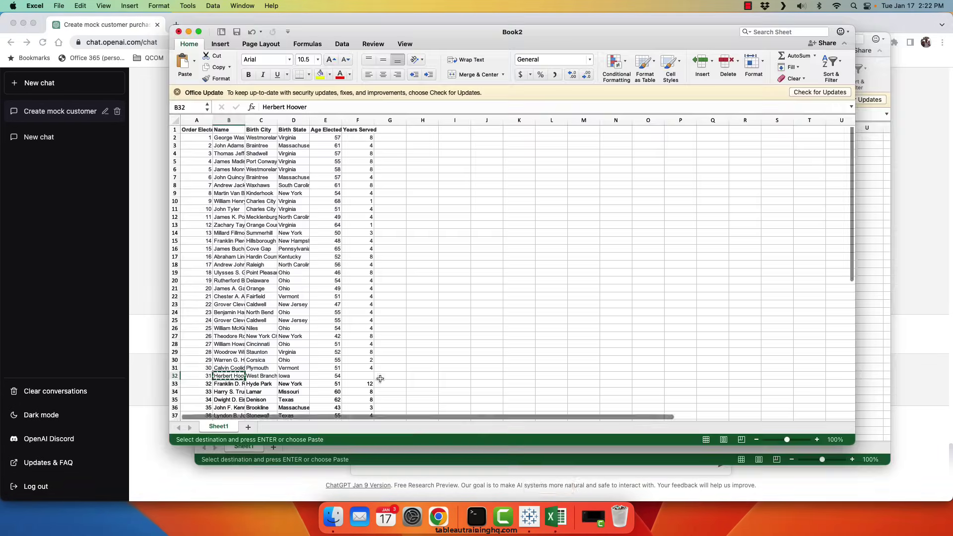
{"action": "left_click", "coordinate": [364, 377]}
{"action": "type", "text": "4"}
{"action": "key", "text": "Return"}
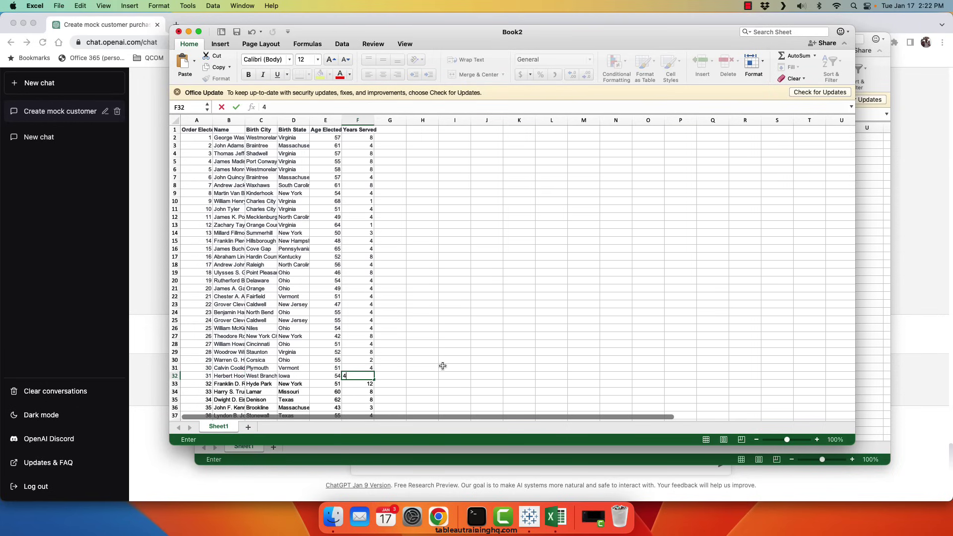
Save the workbook as 'US Presidents' and close it
{"action": "key", "text": "super+s"}
{"action": "type", "text": "US Presidents"}
{"action": "key", "text": "Return"}
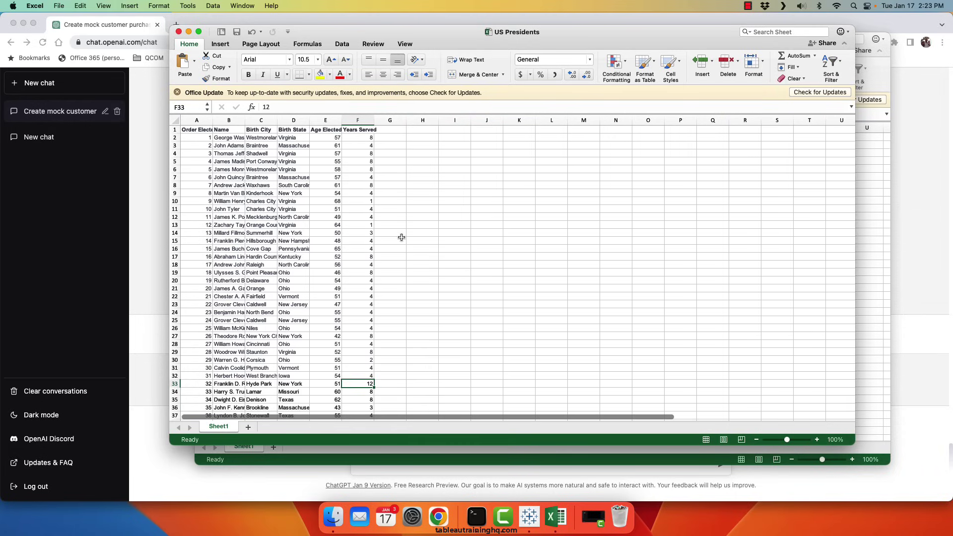
{"action": "left_click", "coordinate": [180, 33]}
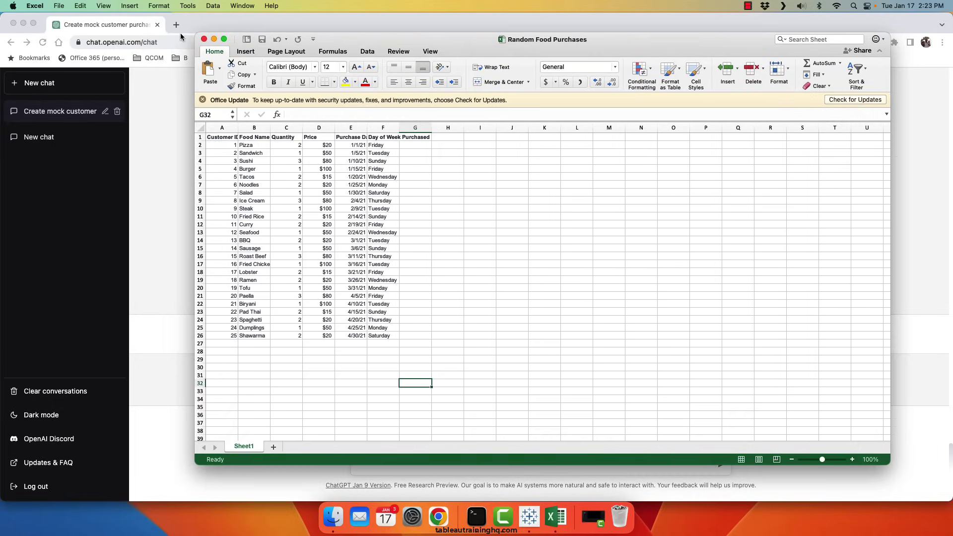
Close Excel and add US Presidents.xlsx in Tableau as a new Microsoft Excel data source
{"action": "left_click", "coordinate": [203, 32]}
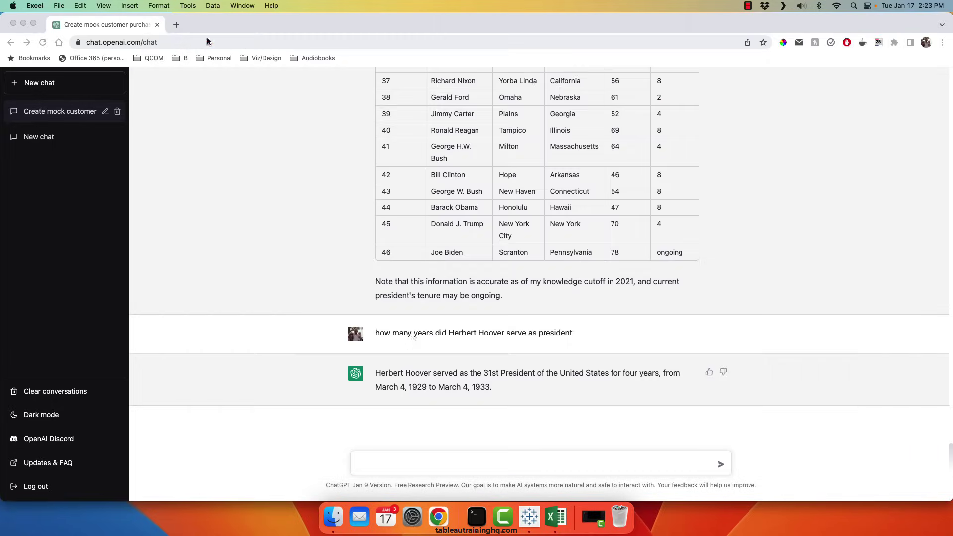
{"action": "left_click", "coordinate": [529, 516]}
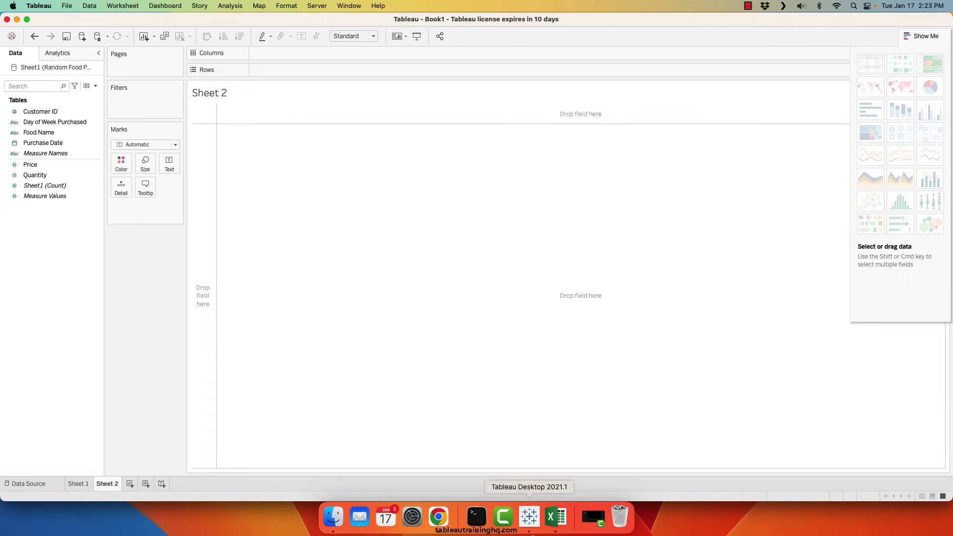
{"action": "left_click", "coordinate": [82, 37]}
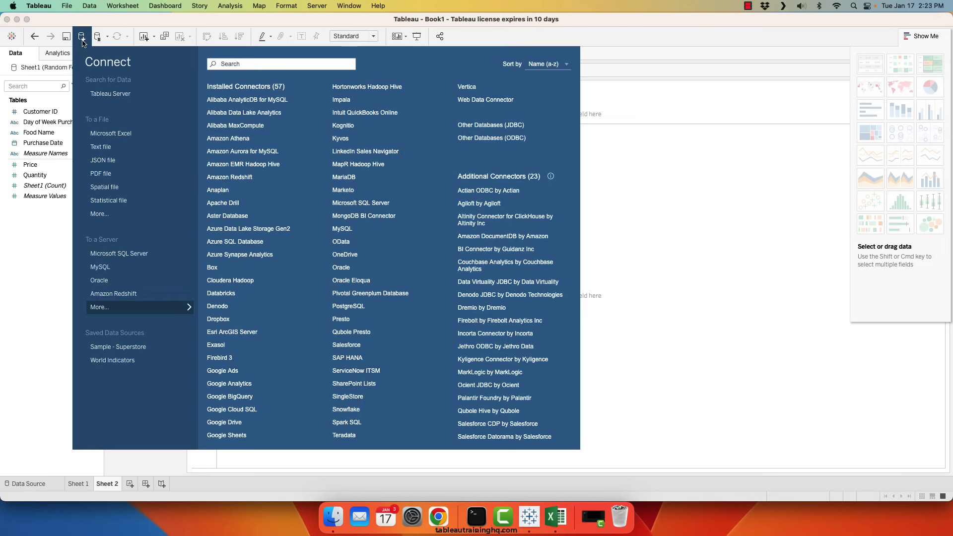
{"action": "left_click", "coordinate": [105, 139]}
{"action": "left_click", "coordinate": [370, 149]}
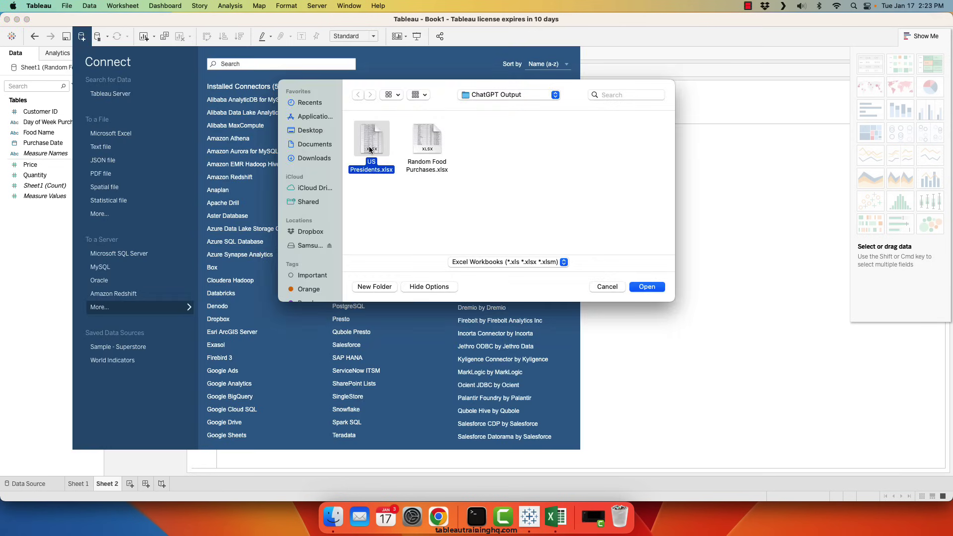
{"action": "left_click", "coordinate": [648, 287]}
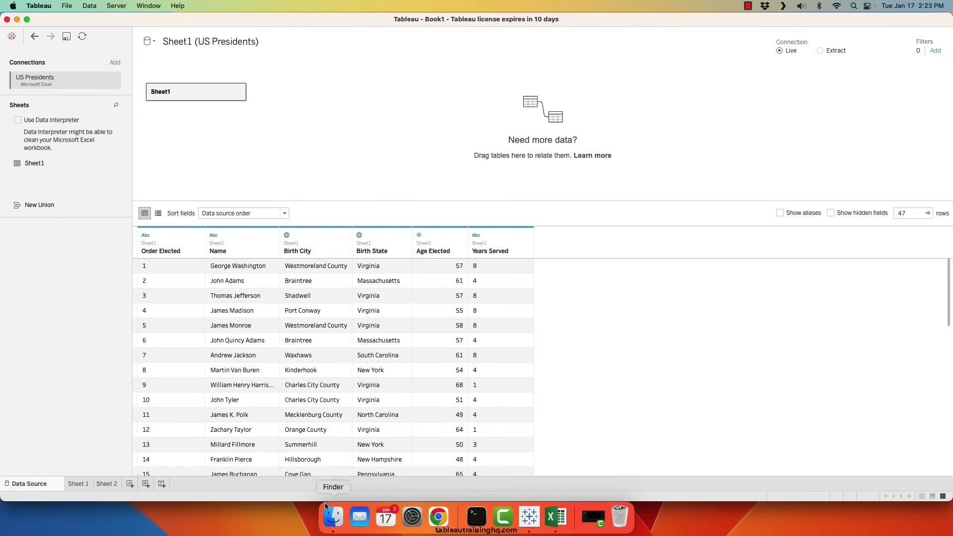
On a new worksheet, map Birth State with circles sized by Sheet1 (Count), ranging 1–8
{"action": "left_click", "coordinate": [131, 484]}
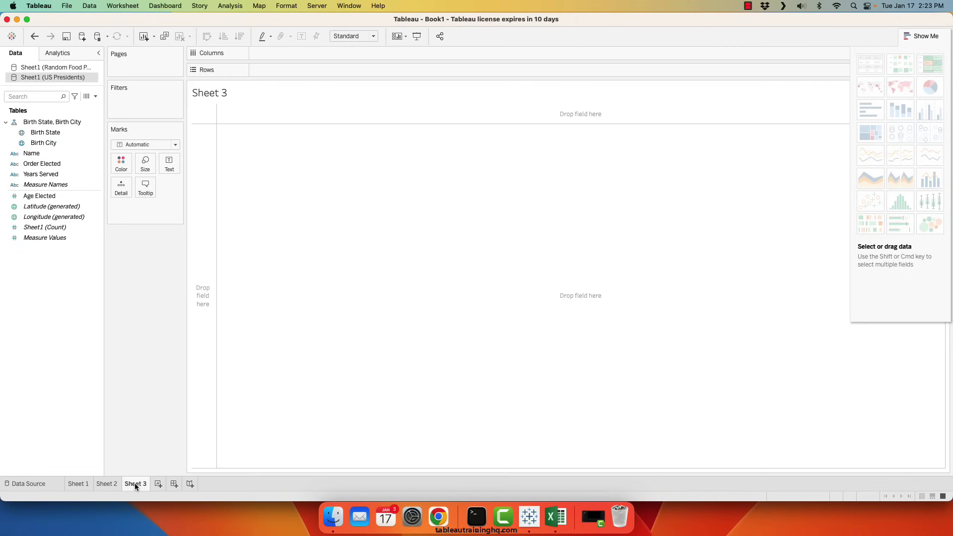
{"action": "double_click", "coordinate": [33, 135]}
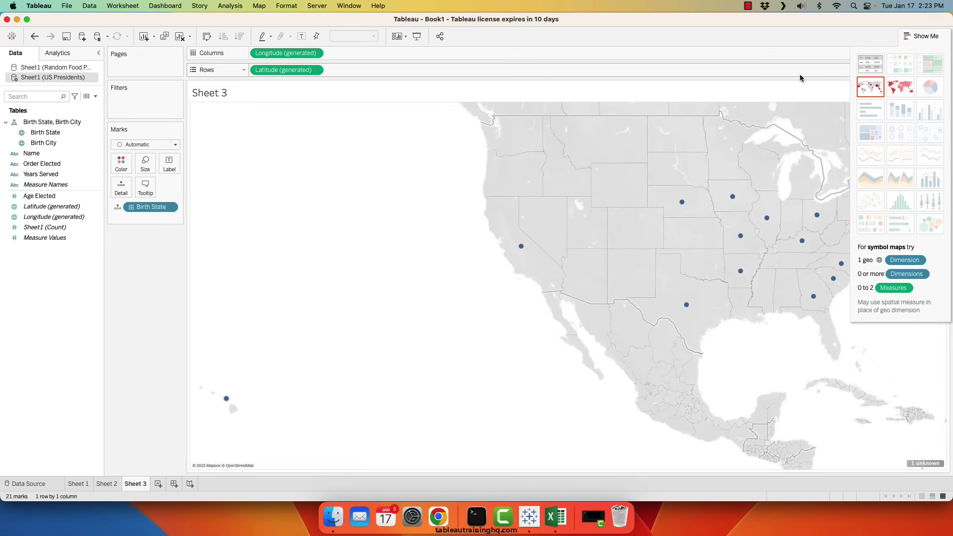
{"action": "left_click", "coordinate": [919, 36]}
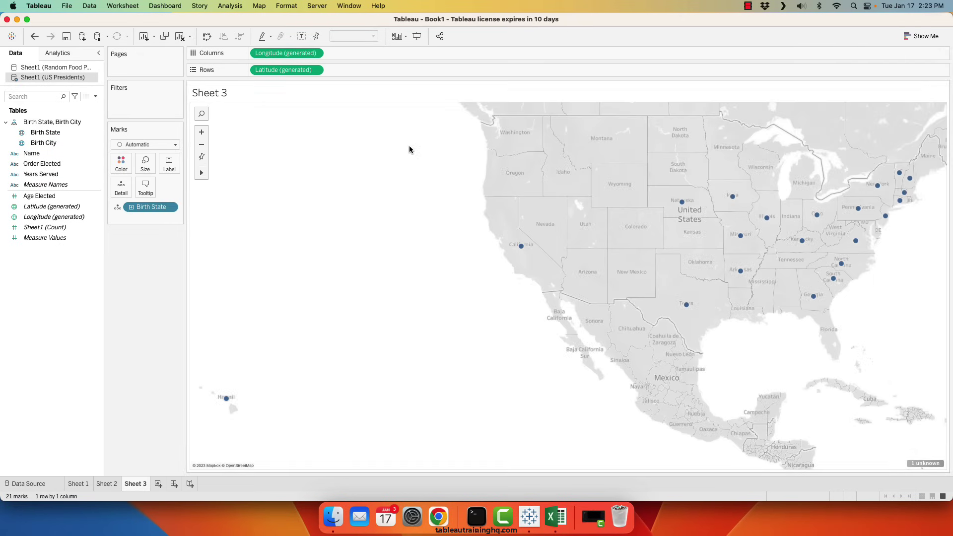
{"action": "double_click", "coordinate": [35, 227]}
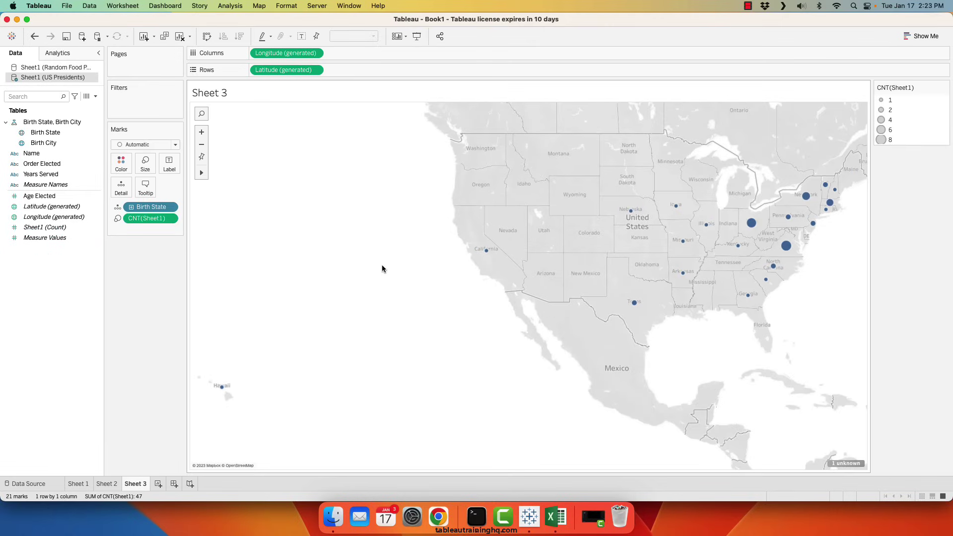
{"action": "mouse_move", "coordinate": [750, 224]}
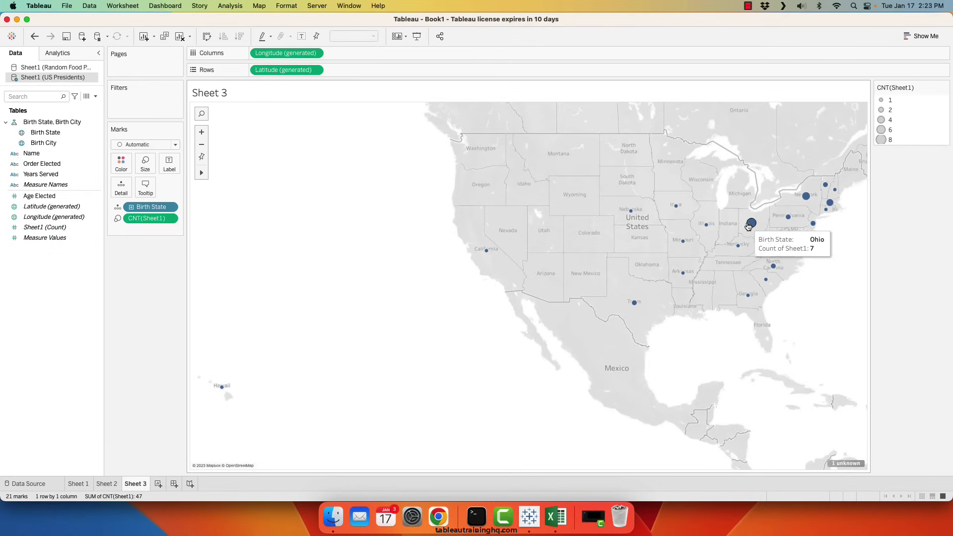
{"action": "mouse_move", "coordinate": [785, 246]}
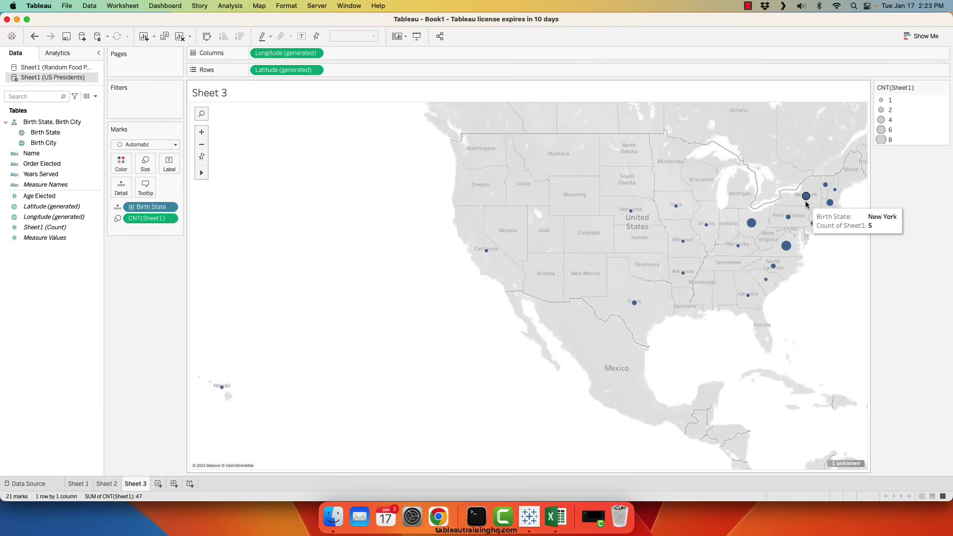
{"action": "mouse_move", "coordinate": [825, 213]}
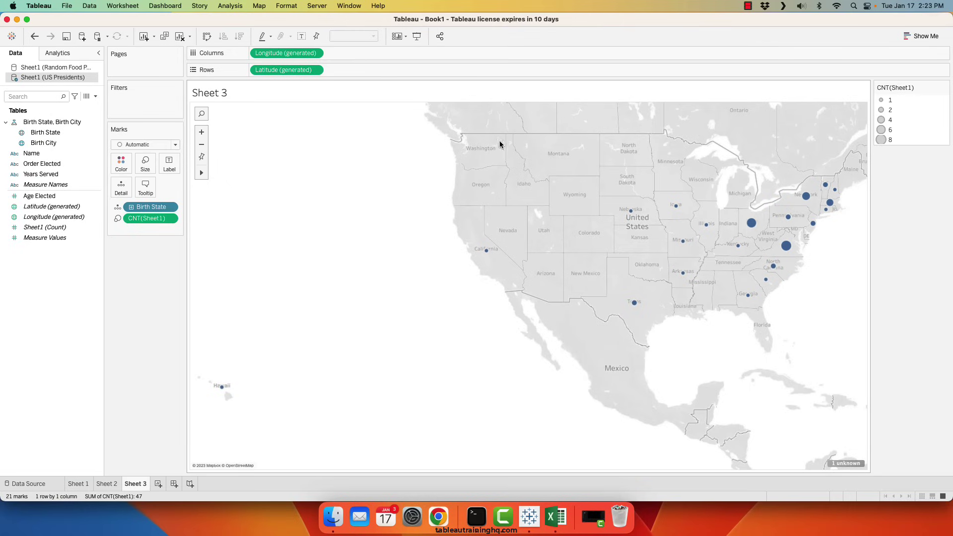
Convert the map to horizontal bars sorted descending with count labels shown
{"action": "left_click", "coordinate": [920, 36]}
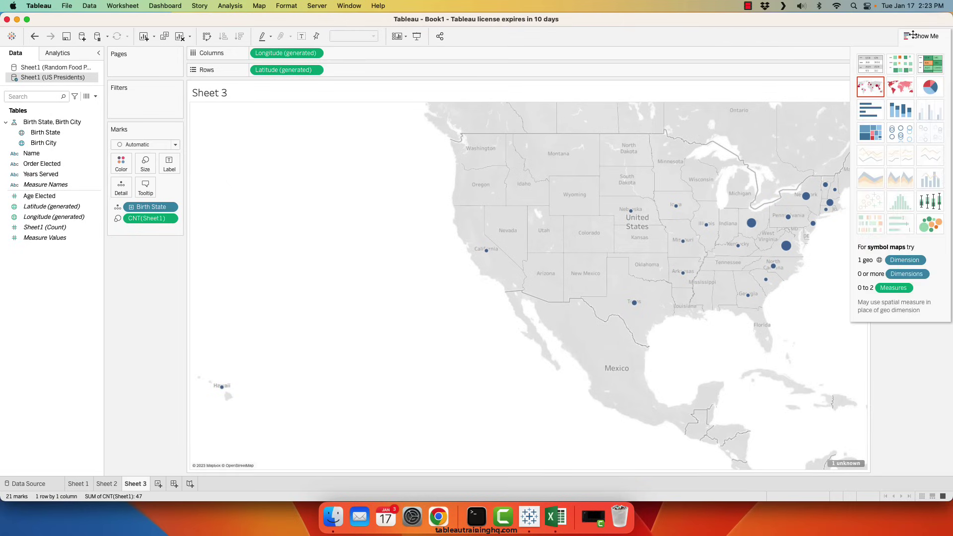
{"action": "left_click", "coordinate": [872, 116]}
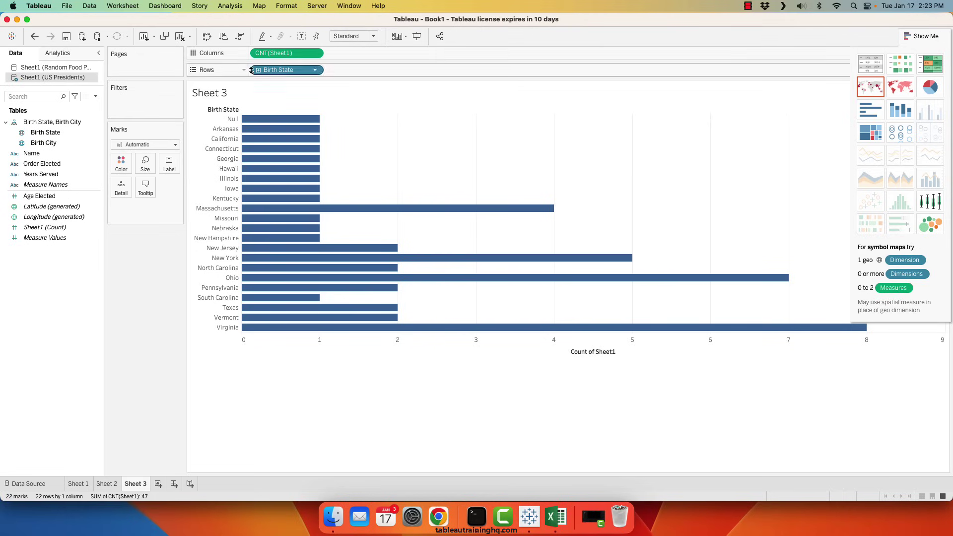
{"action": "left_click", "coordinate": [239, 38]}
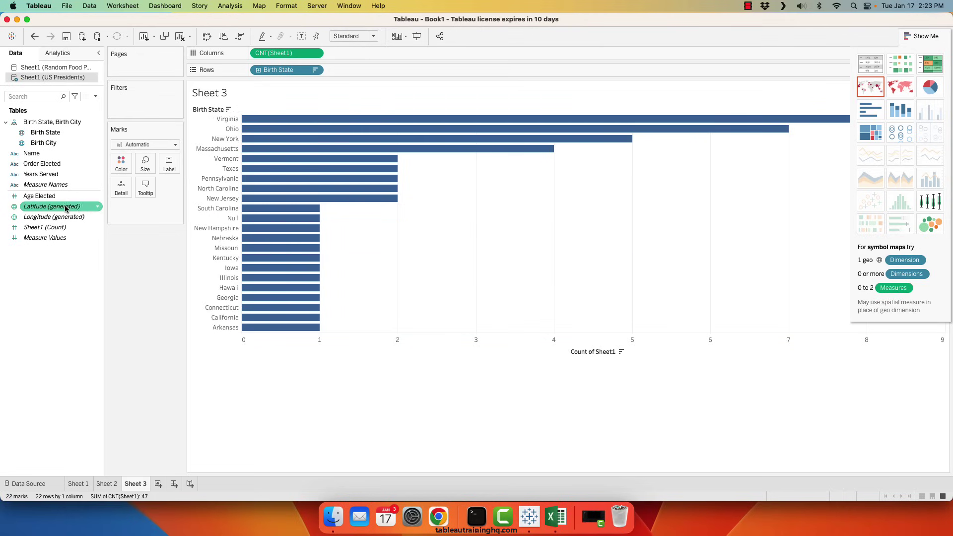
{"action": "left_click", "coordinate": [162, 171]}
{"action": "left_click", "coordinate": [194, 186]}
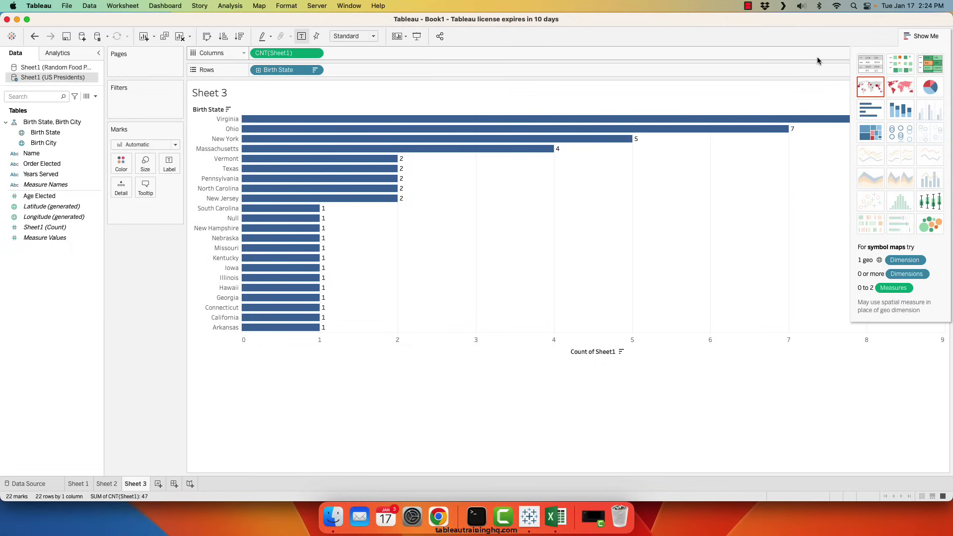
Split the bars by president Name and label each segment with the name
{"action": "left_click", "coordinate": [913, 37]}
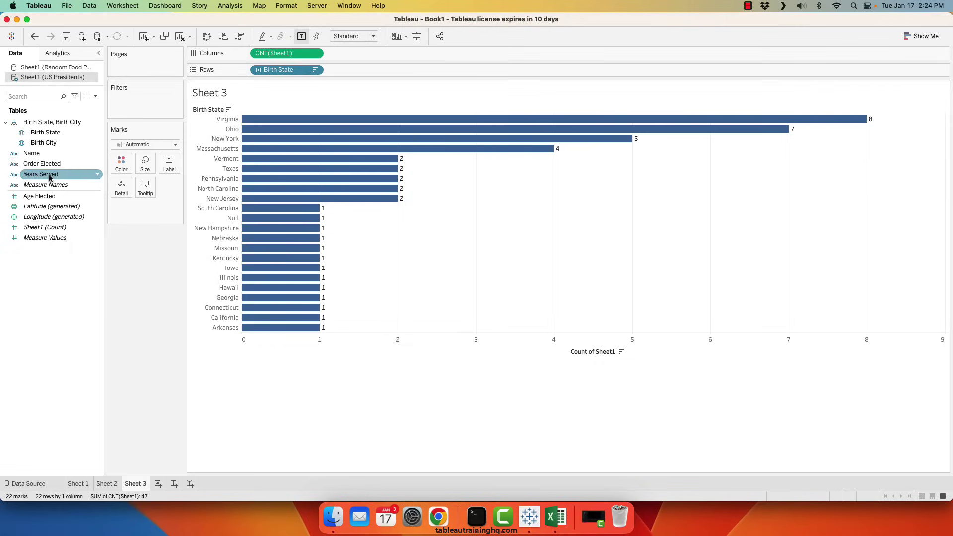
{"action": "left_click_drag", "start_coordinate": [31, 153], "coordinate": [121, 191]}
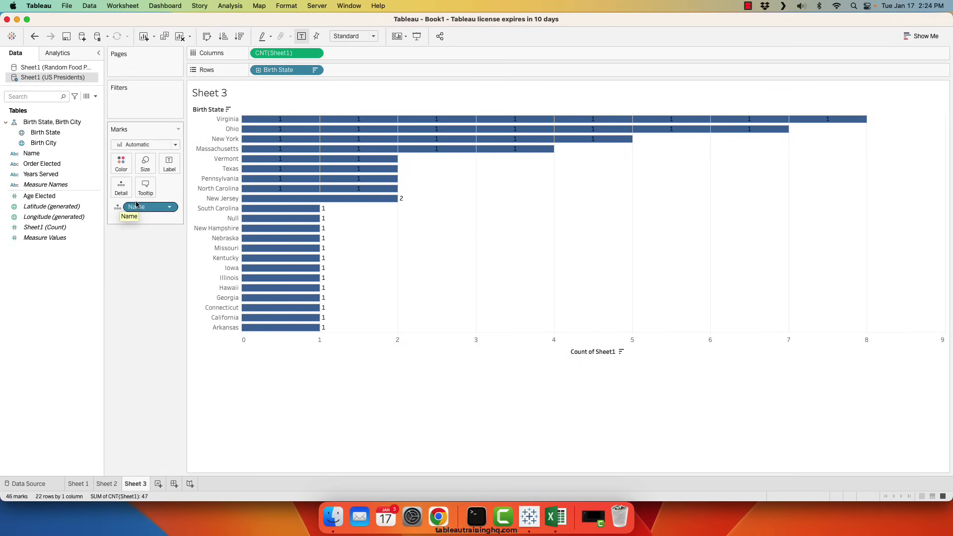
{"action": "left_click_drag", "start_coordinate": [136, 207], "coordinate": [168, 164]}
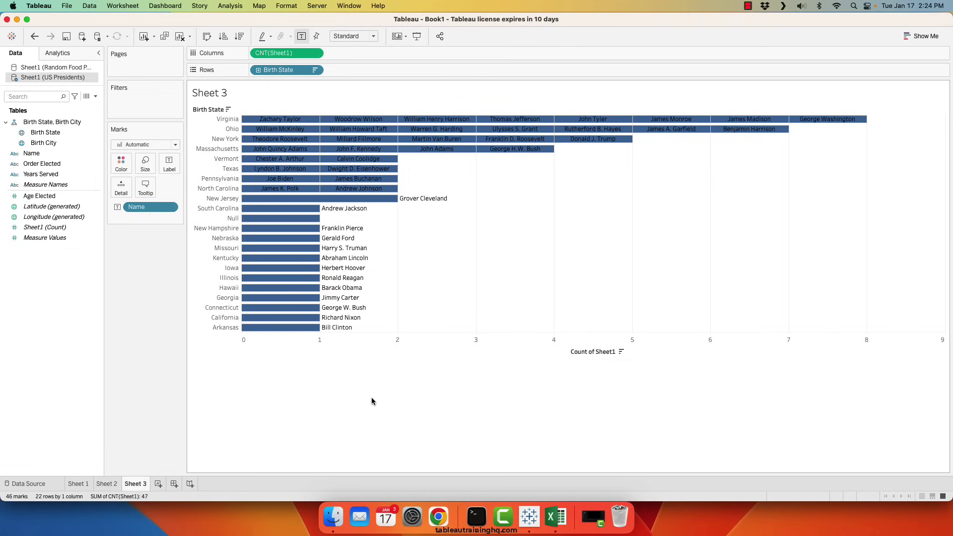
Ask ChatGPT for the top 15 peaks in Vermont with their elevations
{"action": "left_click", "coordinate": [438, 517]}
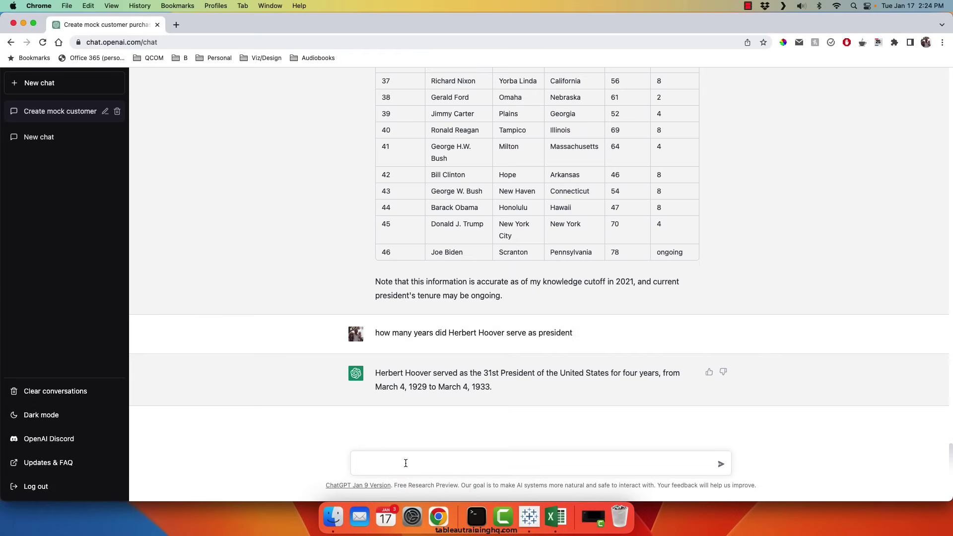
{"action": "type", "text": "W"}
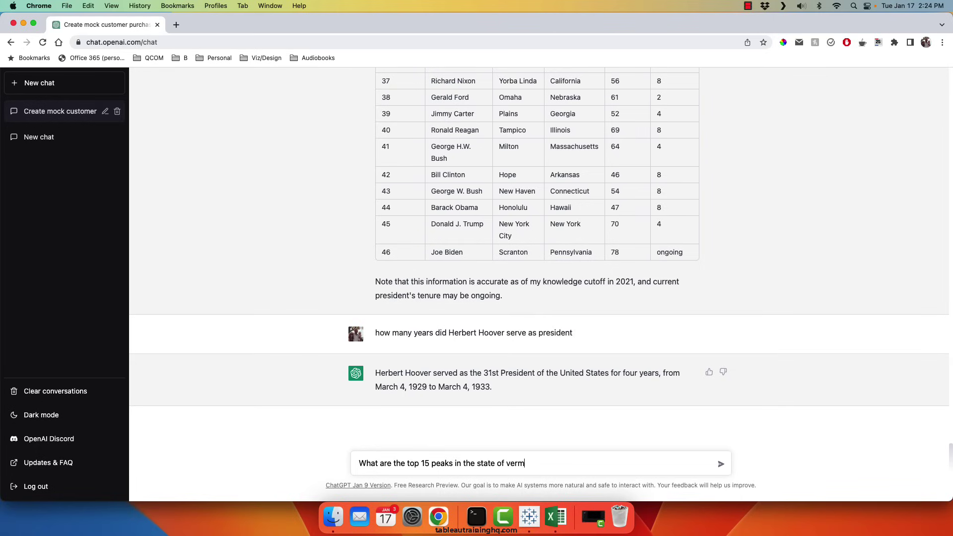
{"action": "key", "text": "Return"}
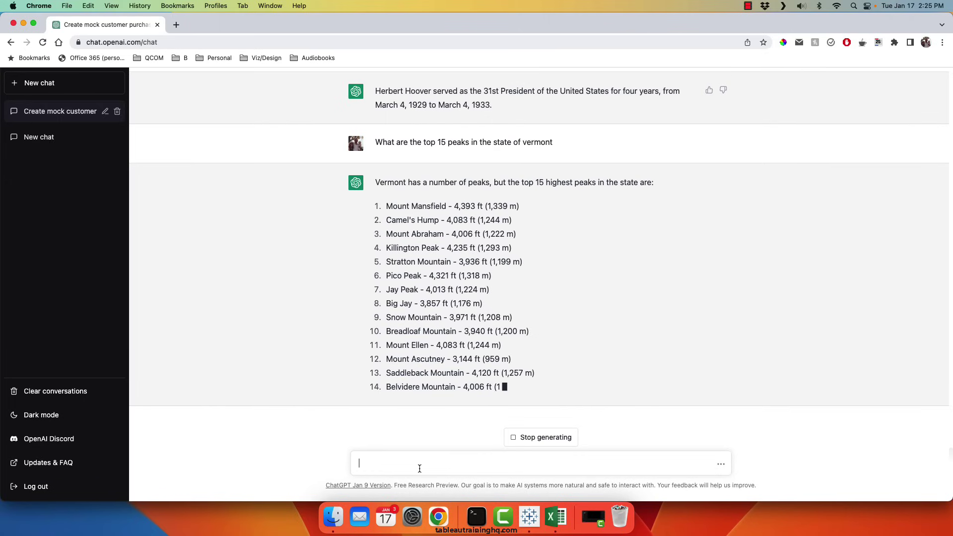
Ask ChatGPT to add a drivable-to-summit column and output the Vermont peaks as a table
{"action": "left_click", "coordinate": [420, 469]}
{"action": "type", "text": "How many o"}
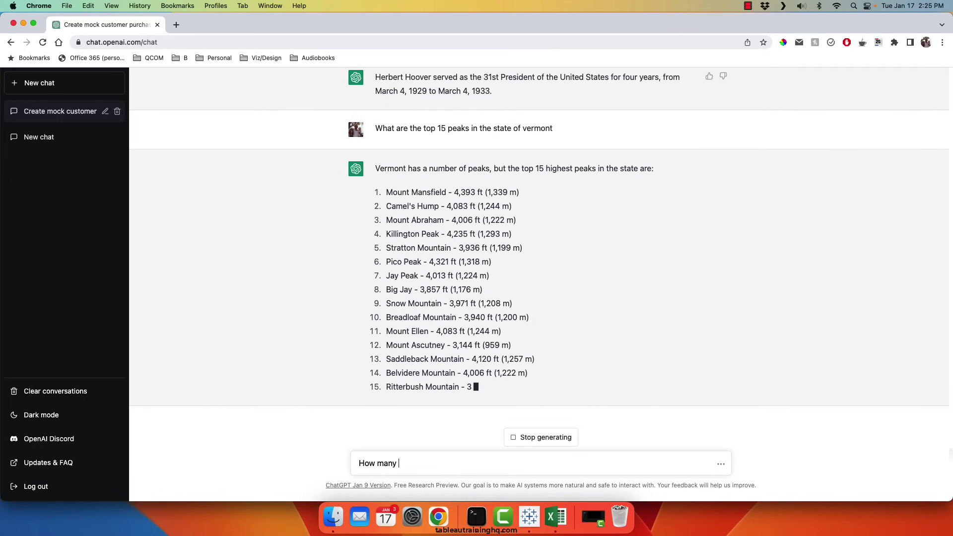
{"action": "key", "text": "BackSpace"}
{"action": "key", "text": "BackSpace"}
{"action": "key", "text": "BackSpace"}
{"action": "key", "text": "BackSpace"}
{"action": "key", "text": "BackSpace"}
{"action": "key", "text": "BackSpace"}
{"action": "key", "text": "BackSpace"}
{"action": "key", "text": "BackSpace"}
{"action": "key", "text": "BackSpace"}
{"action": "key", "text": "BackSpace"}
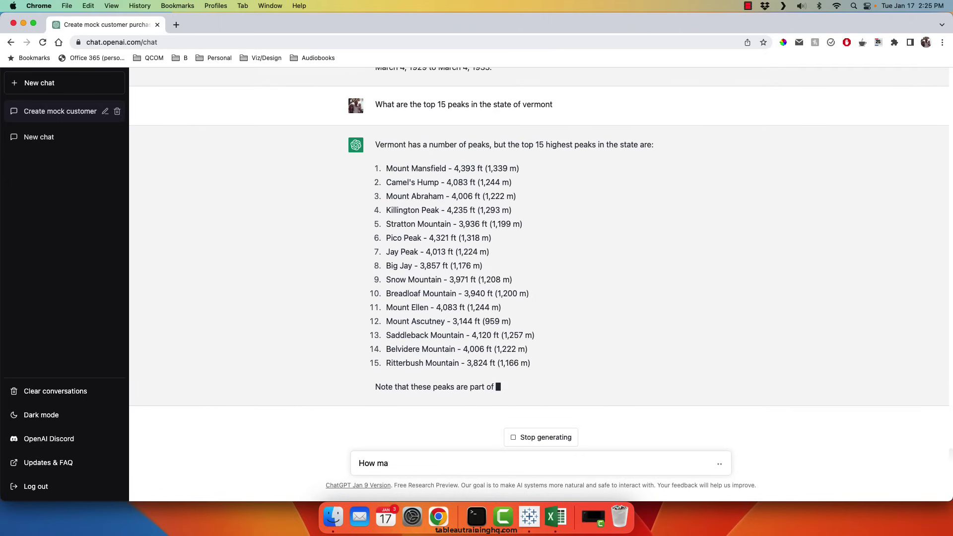
{"action": "type", "text": "Please add a column that states whether"}
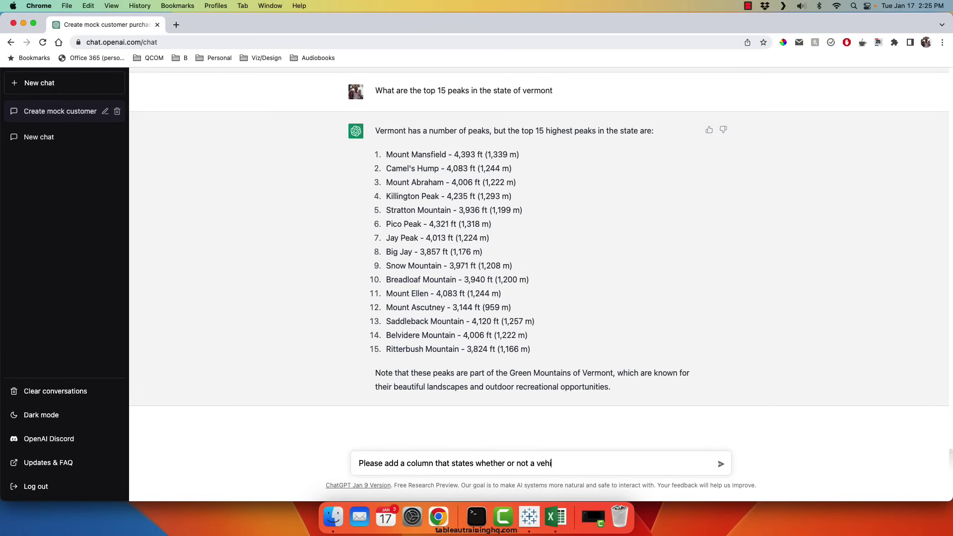
{"action": "type", "text": "iven to the summit. Generate all"}
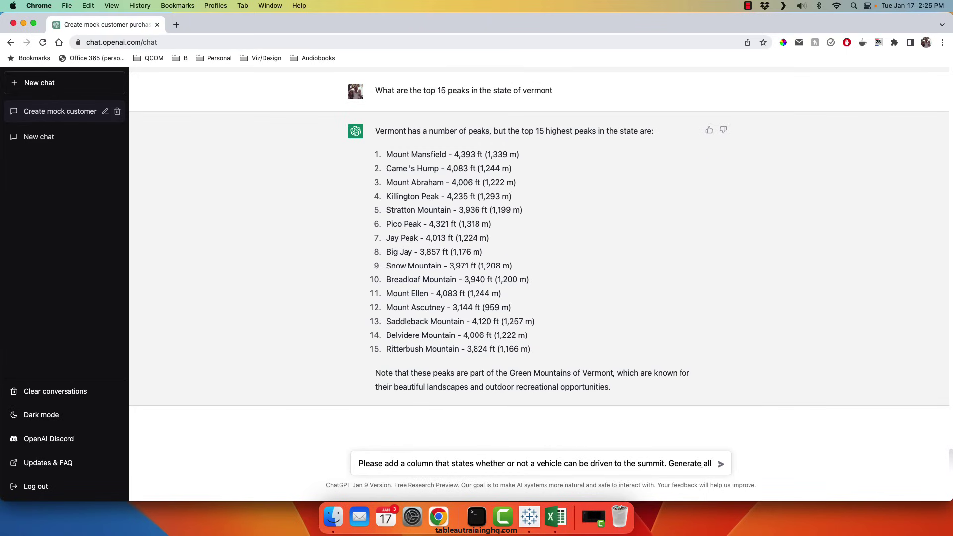
{"action": "type", "text": " output"}
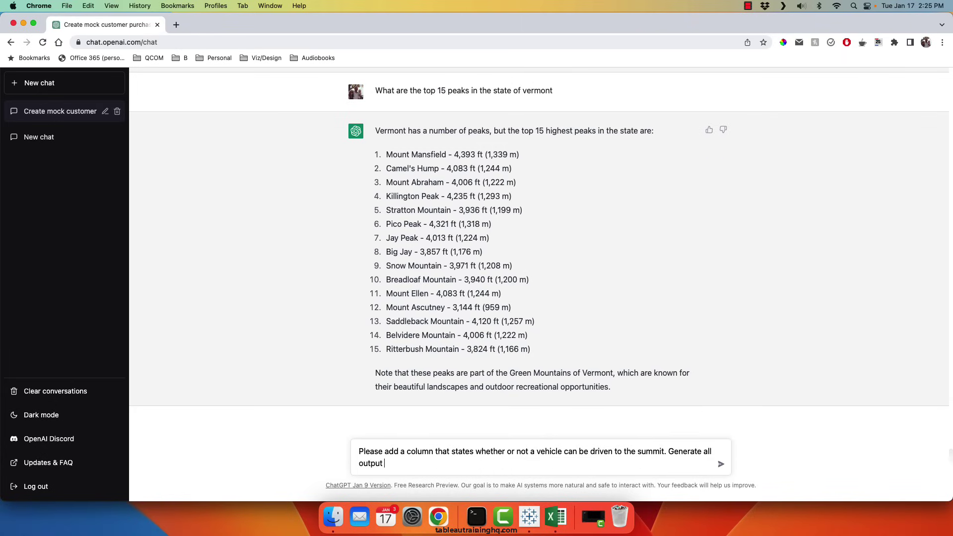
{"action": "type", "text": " in table format"}
{"action": "key", "text": "Return"}
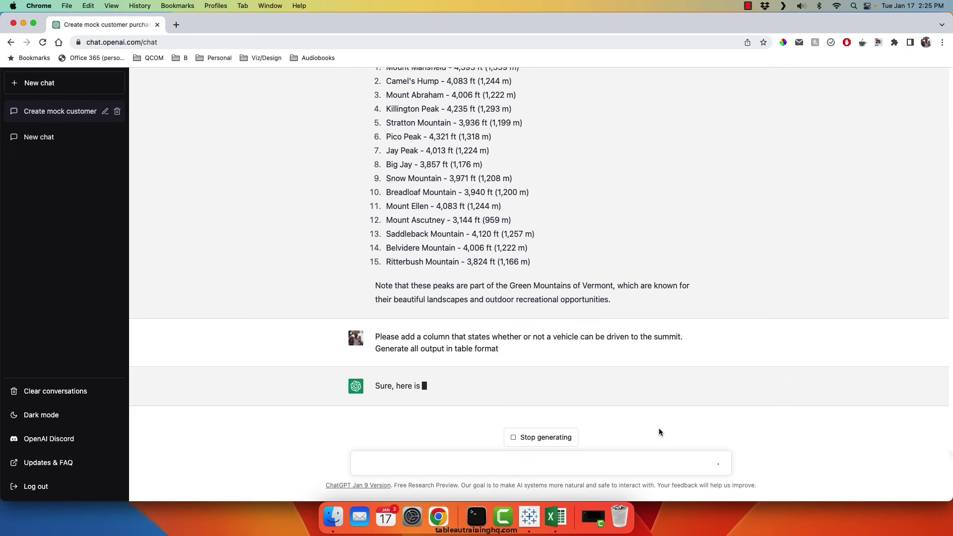